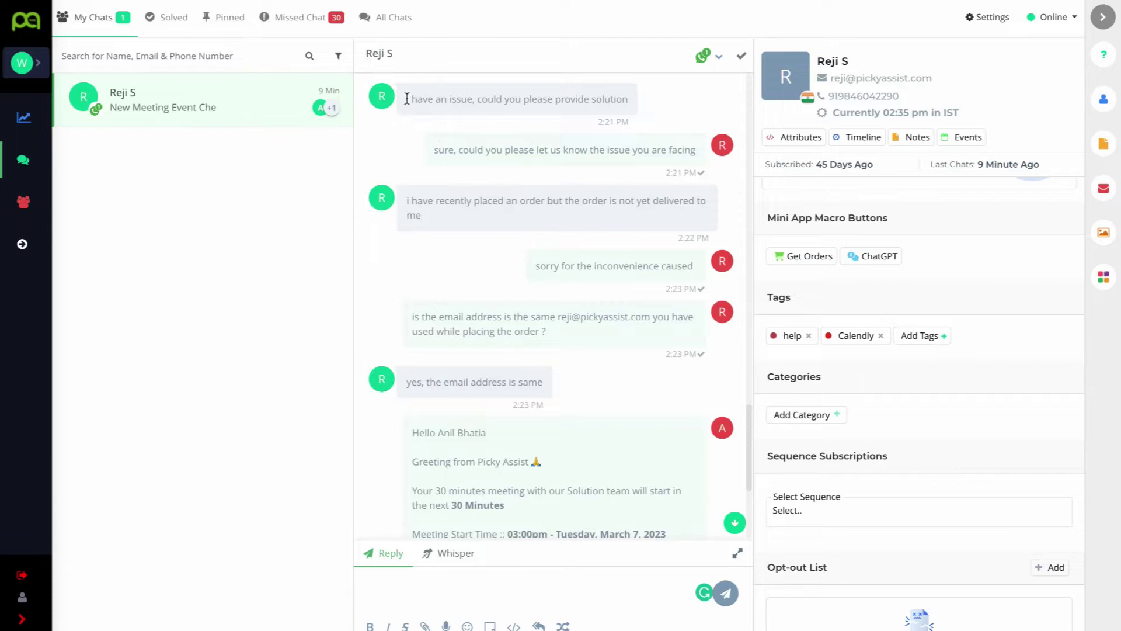
Step: Run the Get Orders macro with the prefilled e-mail to list the customer's four Shopify orders
scroll(578, 365, up, 2)
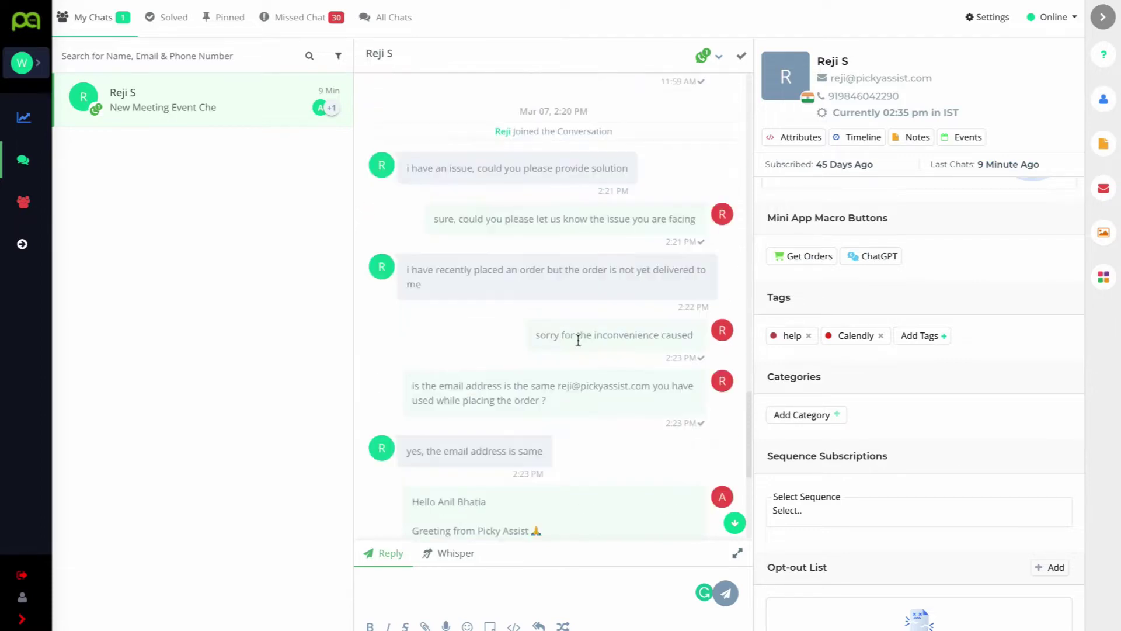
scroll(580, 343, up, 1)
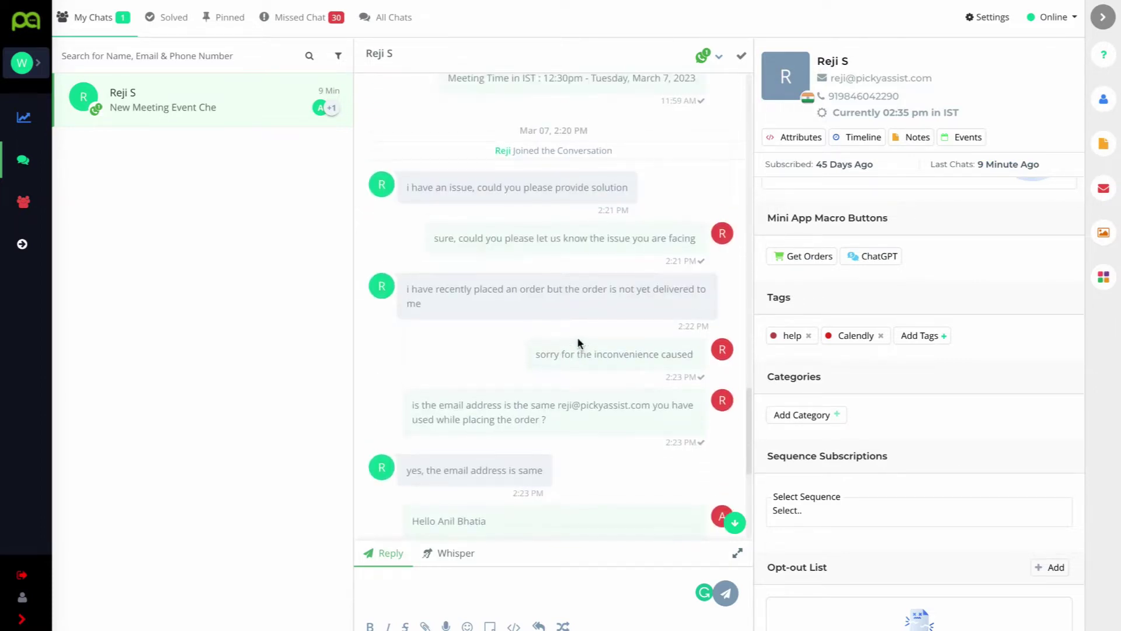
scroll(571, 345, down, 1)
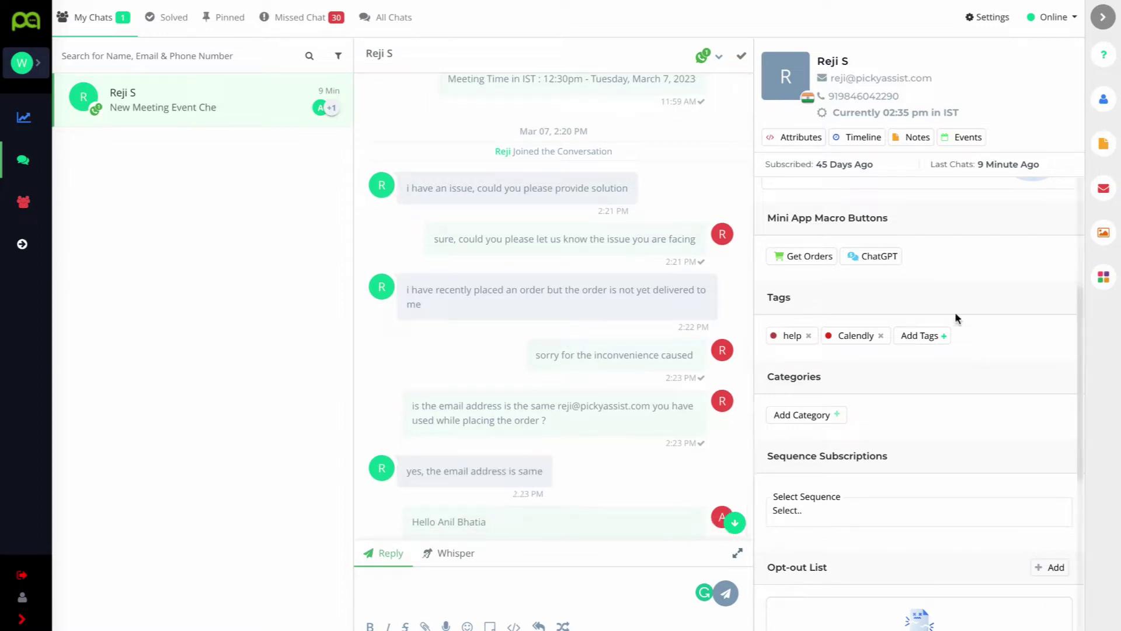
click(804, 261)
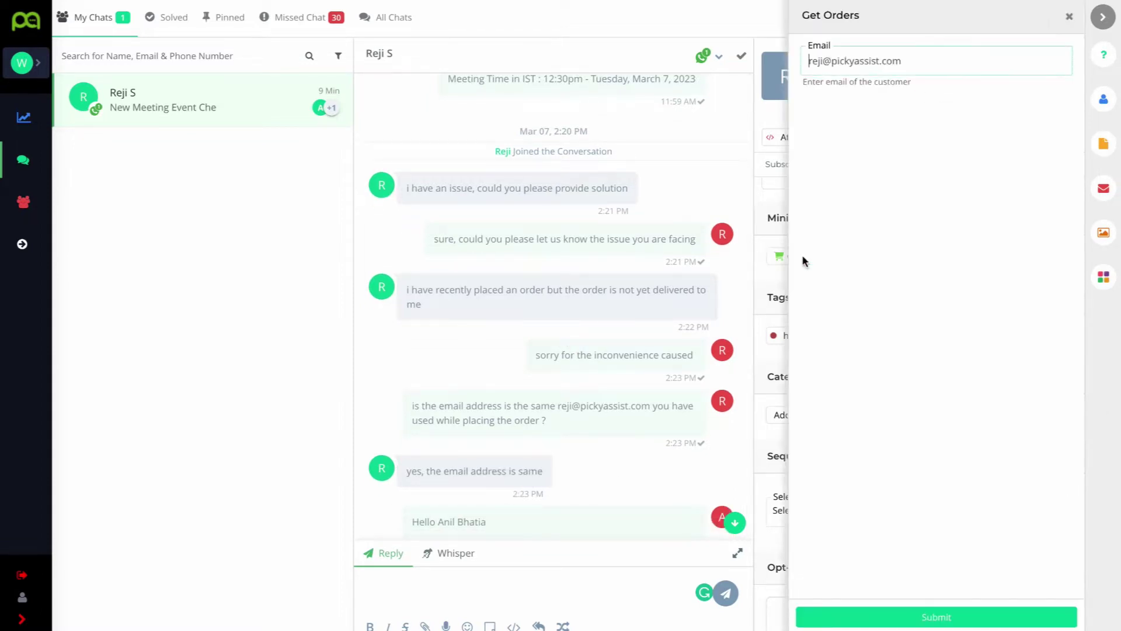
click(946, 616)
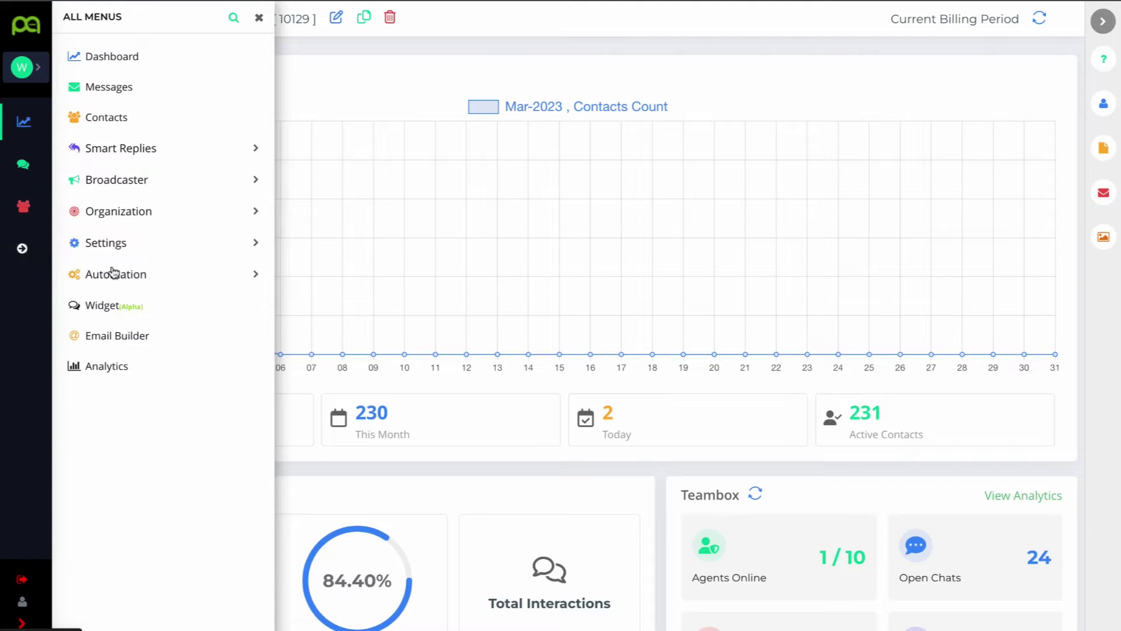
Step: Go to Automation > Connectors and open the Shopify New Order connector
click(115, 275)
click(137, 367)
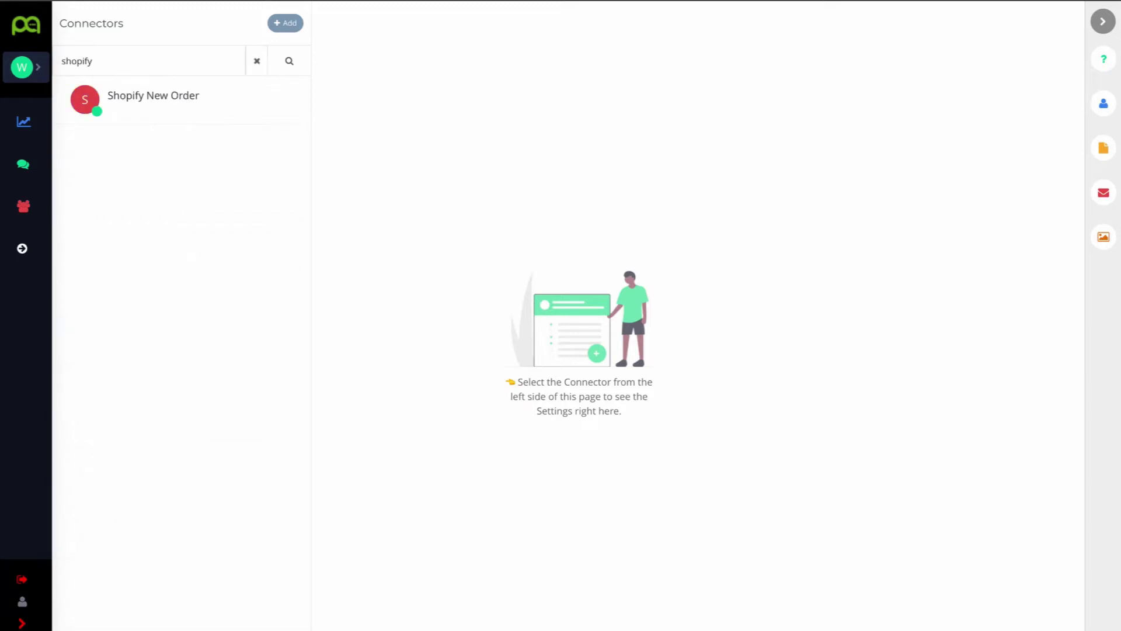
click(170, 88)
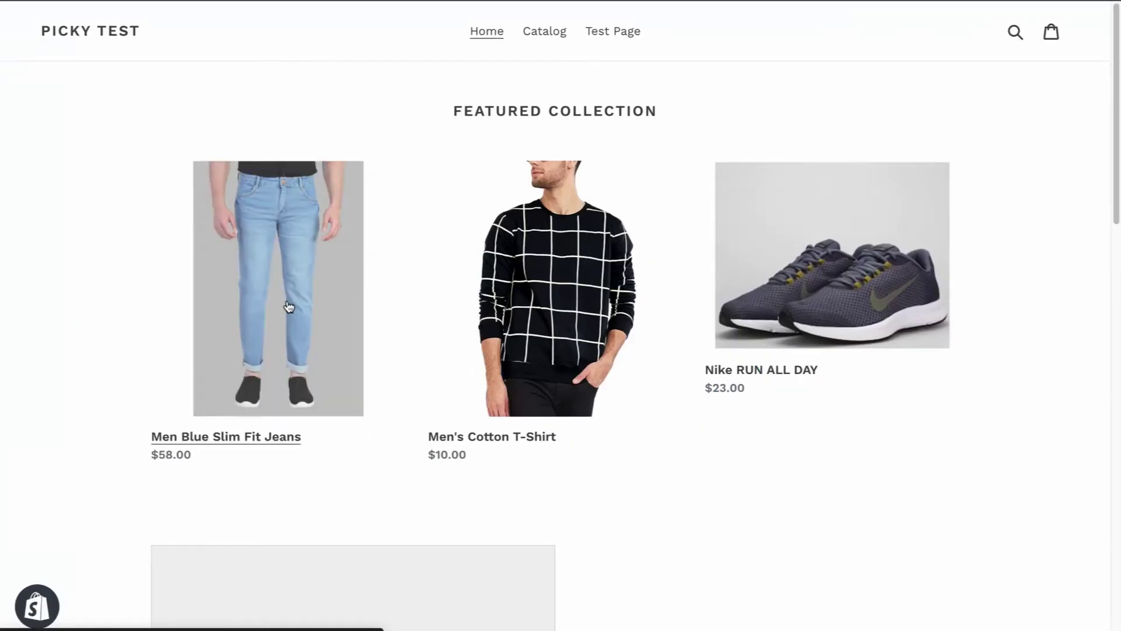
Step: Add the Men Blue Slim Fit Jeans, Men's Cotton T-Shirt and Nike RUN ALL DAY shoes to the cart
click(289, 306)
click(682, 216)
click(46, 30)
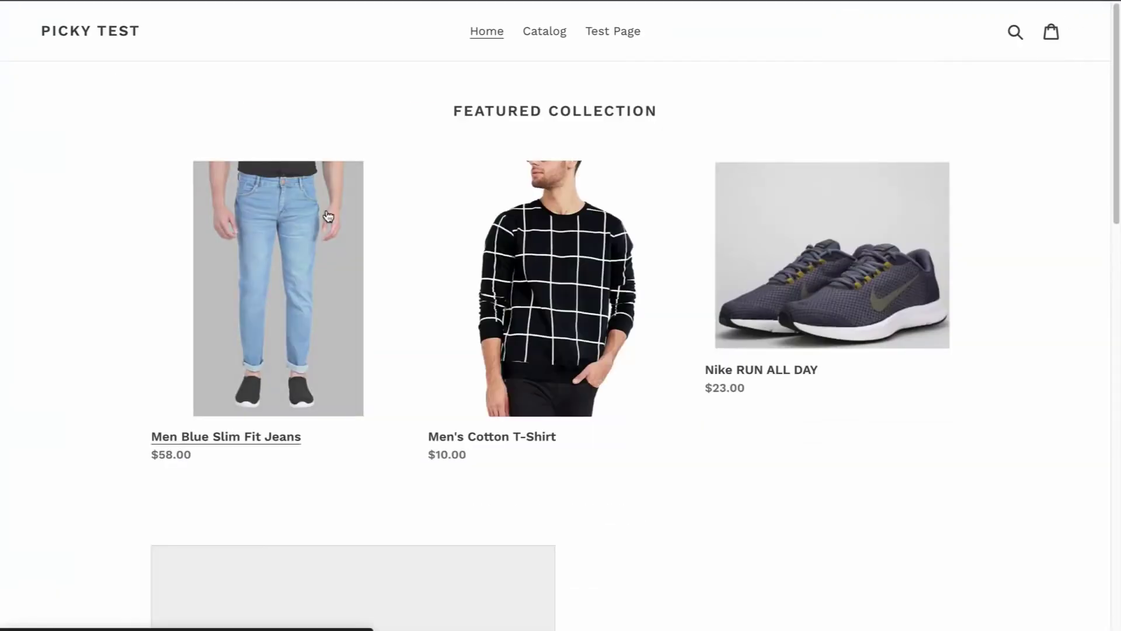
click(694, 274)
click(776, 281)
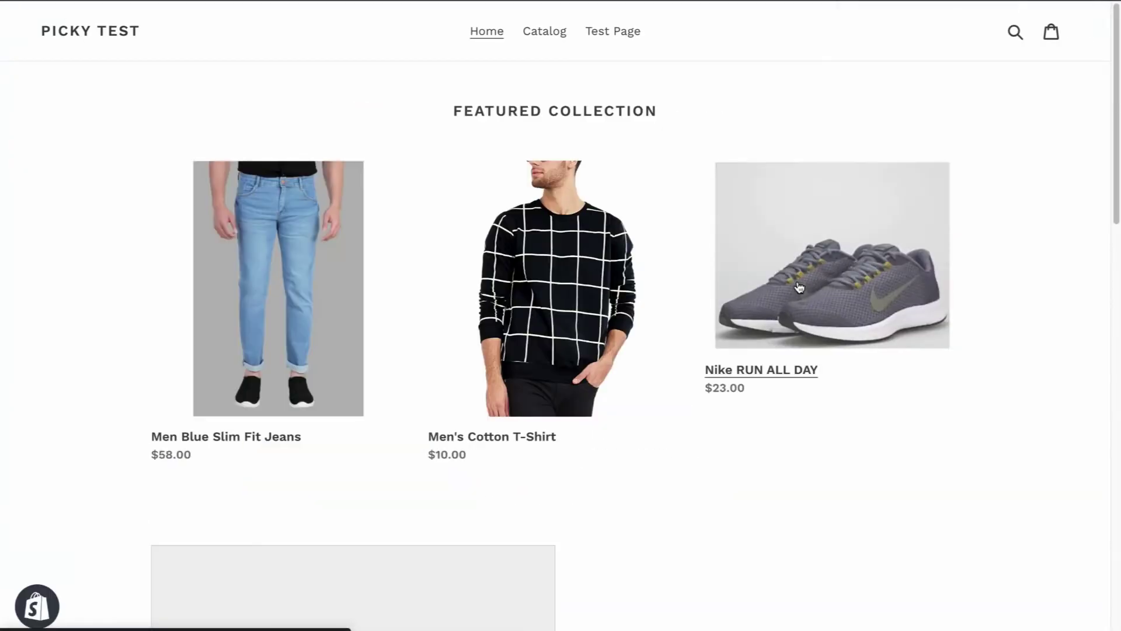
click(775, 283)
click(715, 208)
Step: Check out the three-item cart as a cash-on-delivery order totalling $107.53
click(997, 117)
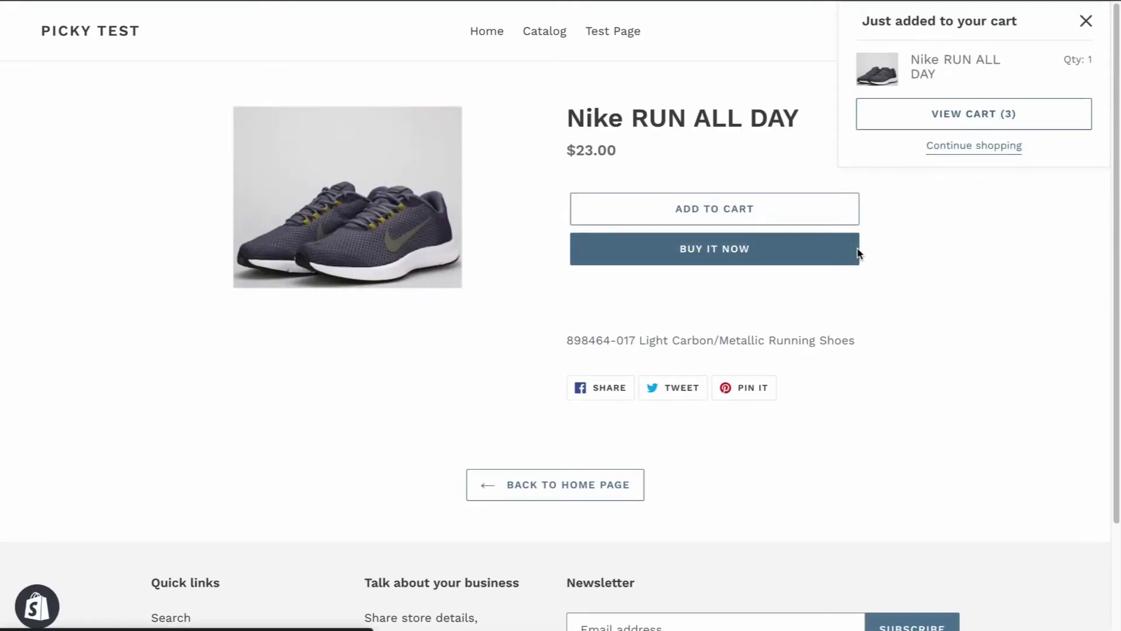
scroll(781, 273, down, 3)
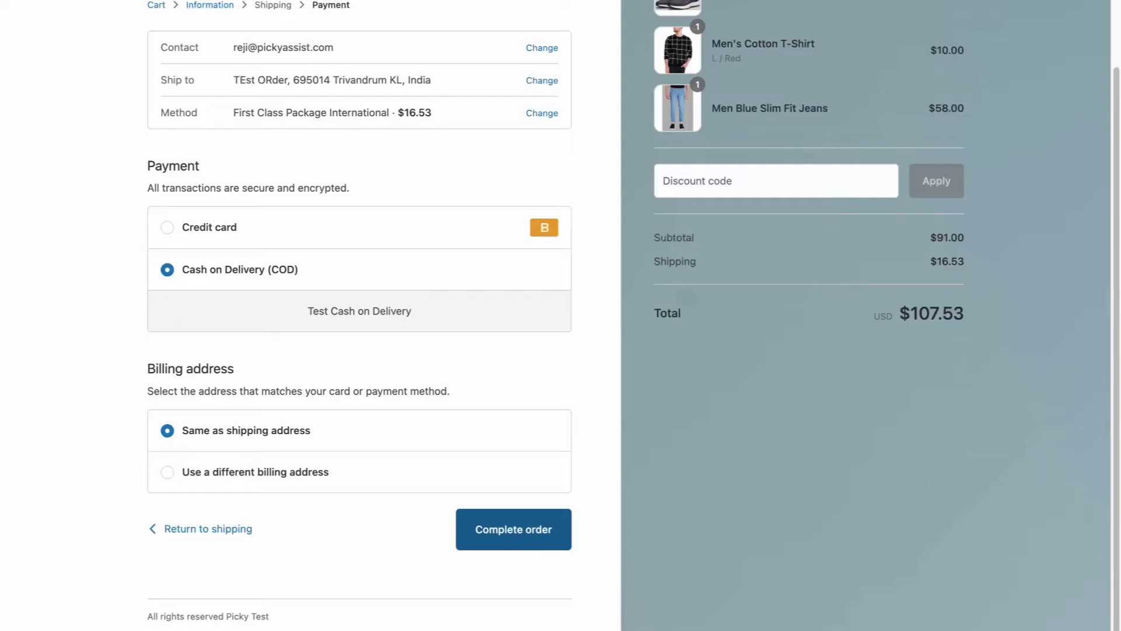
click(522, 531)
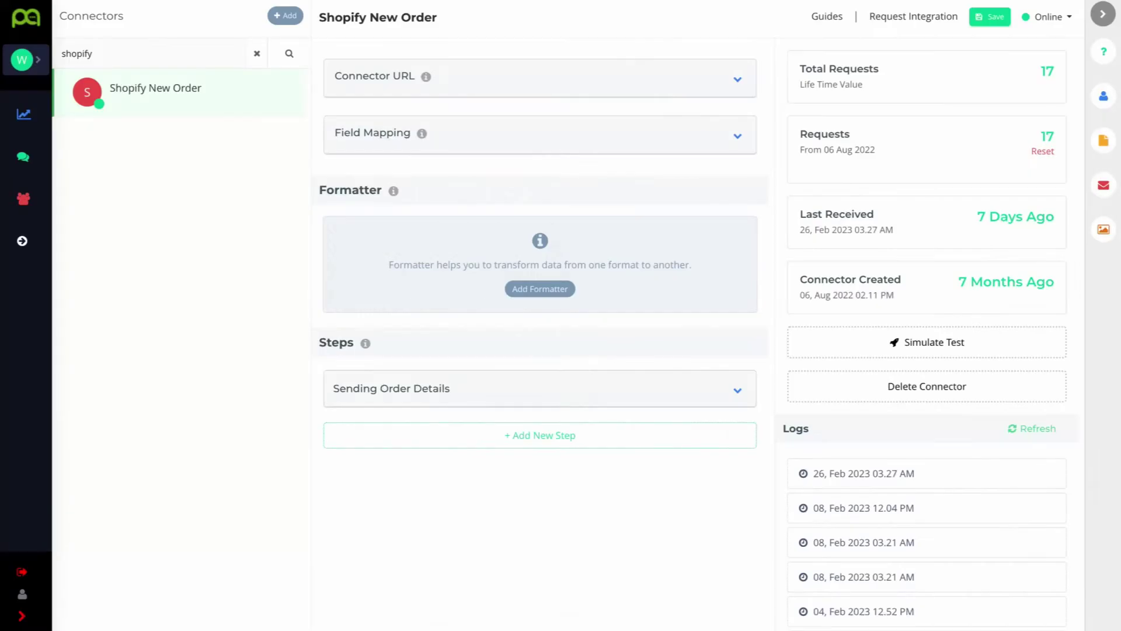
Step: Refresh the connector logs and open the newest order log's details
click(1049, 429)
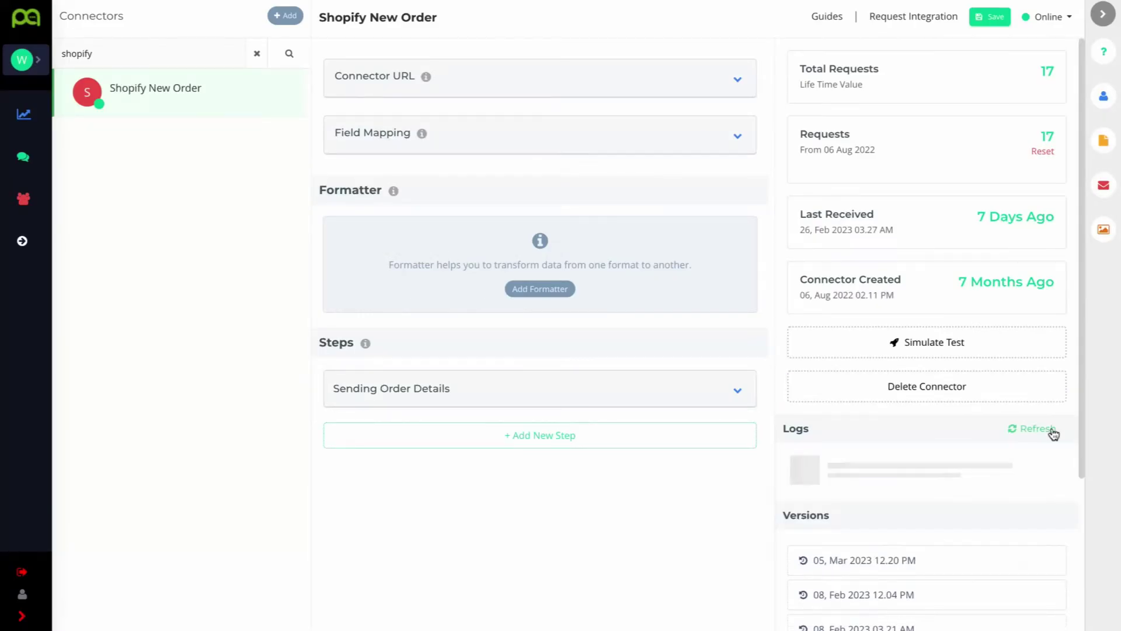
click(1039, 476)
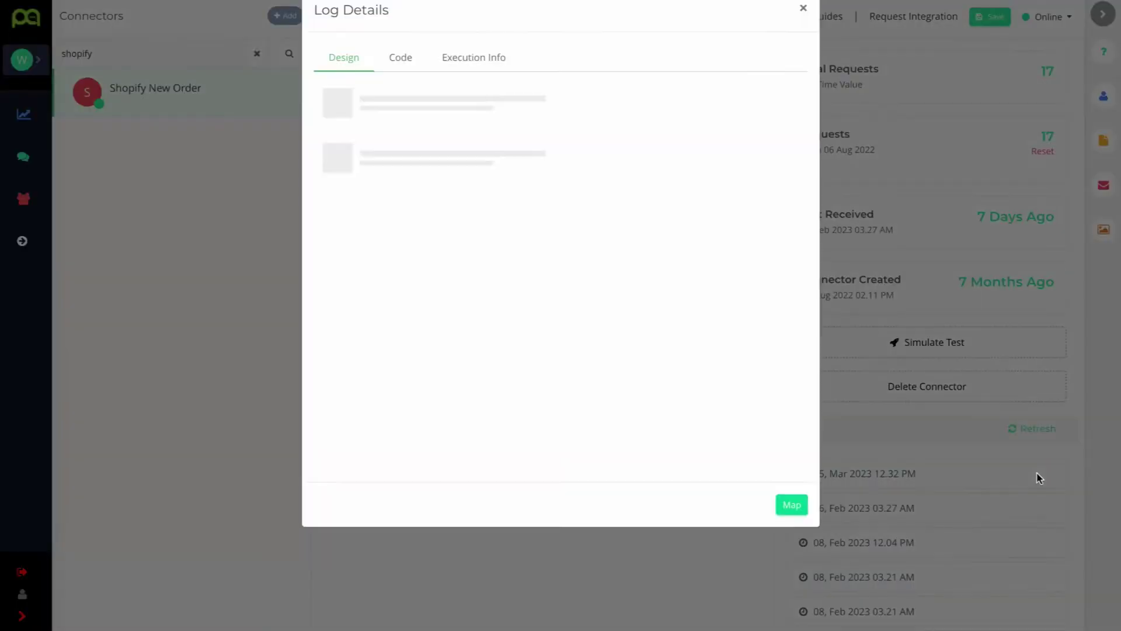
scroll(439, 247, down, 3)
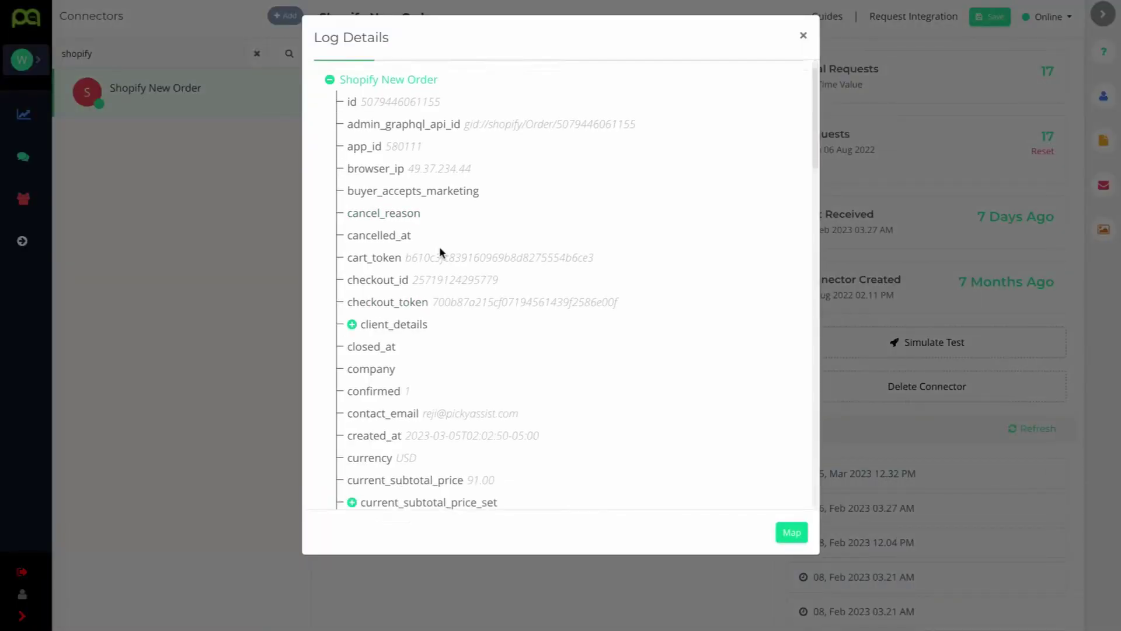
scroll(440, 253, down, 6)
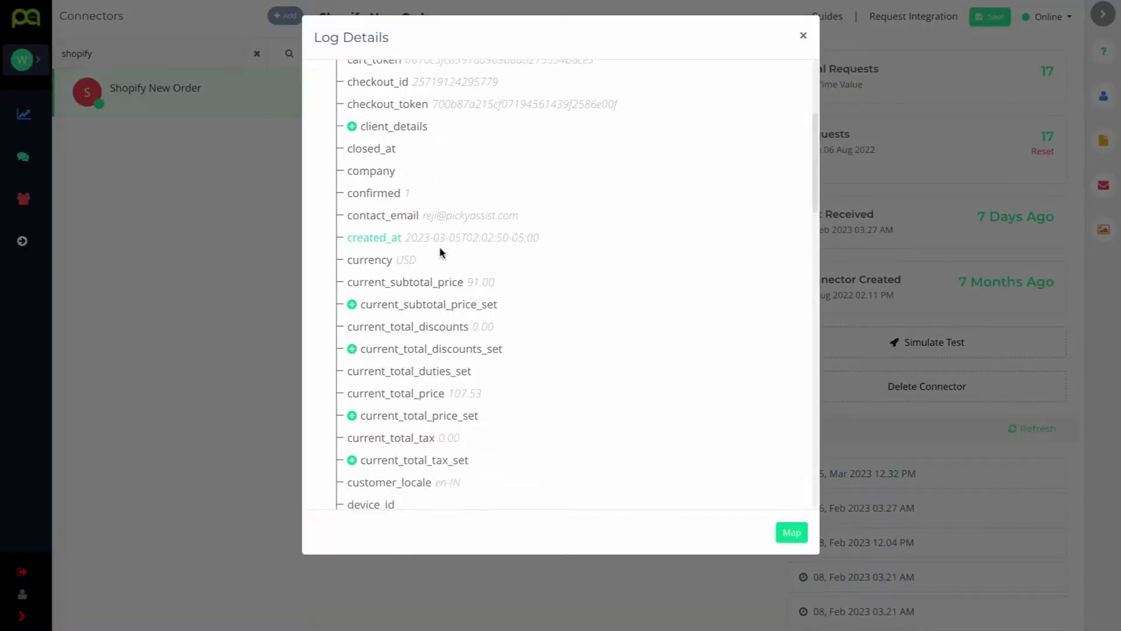
scroll(440, 253, down, 12)
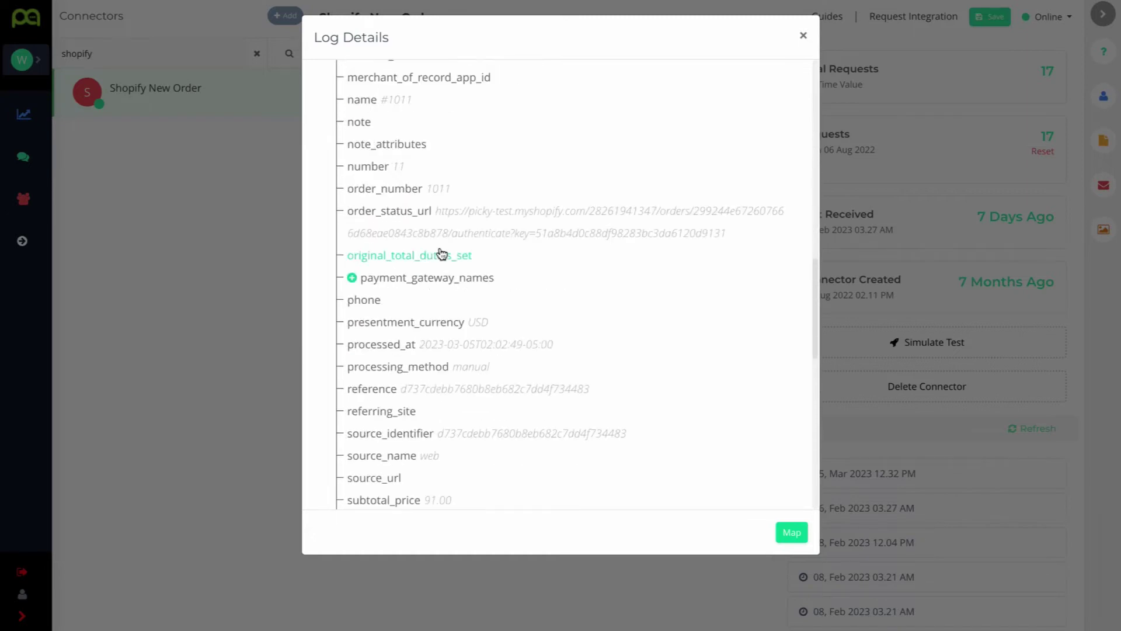
scroll(439, 251, down, 7)
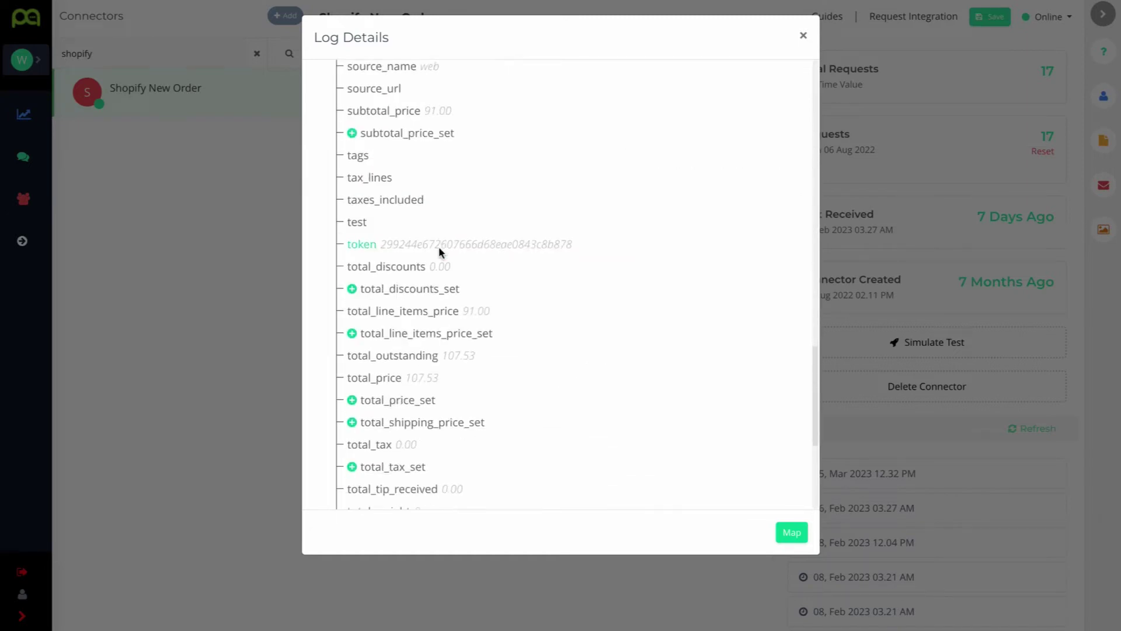
scroll(440, 253, down, 2)
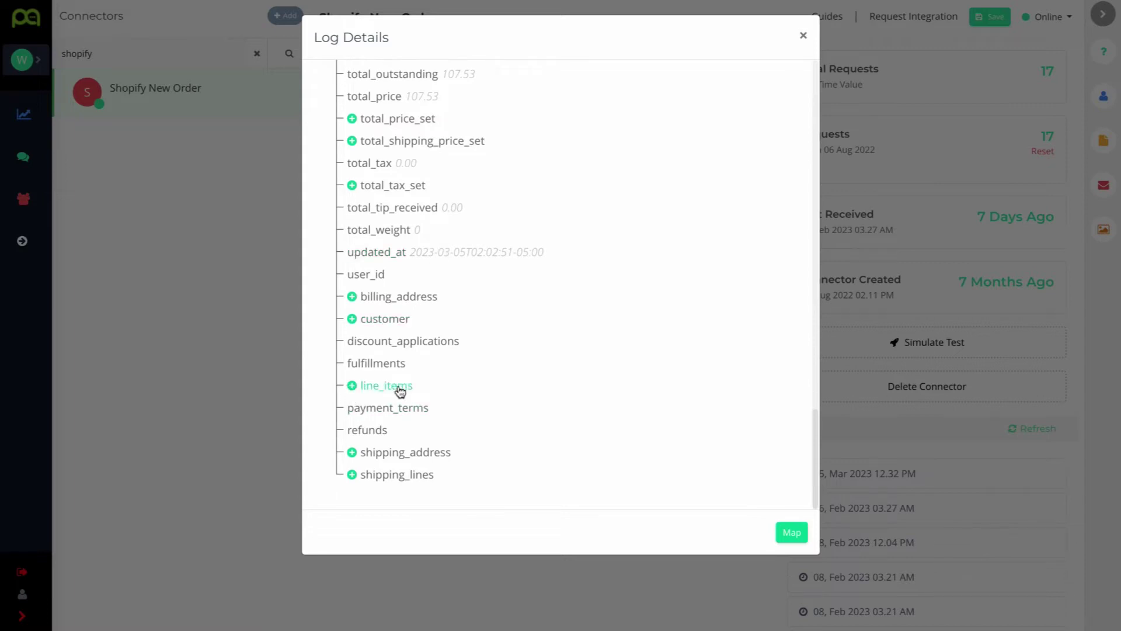
Step: Expand line_items in the log tree and inspect the first ordered item's fields
click(352, 388)
scroll(402, 377, down, 1)
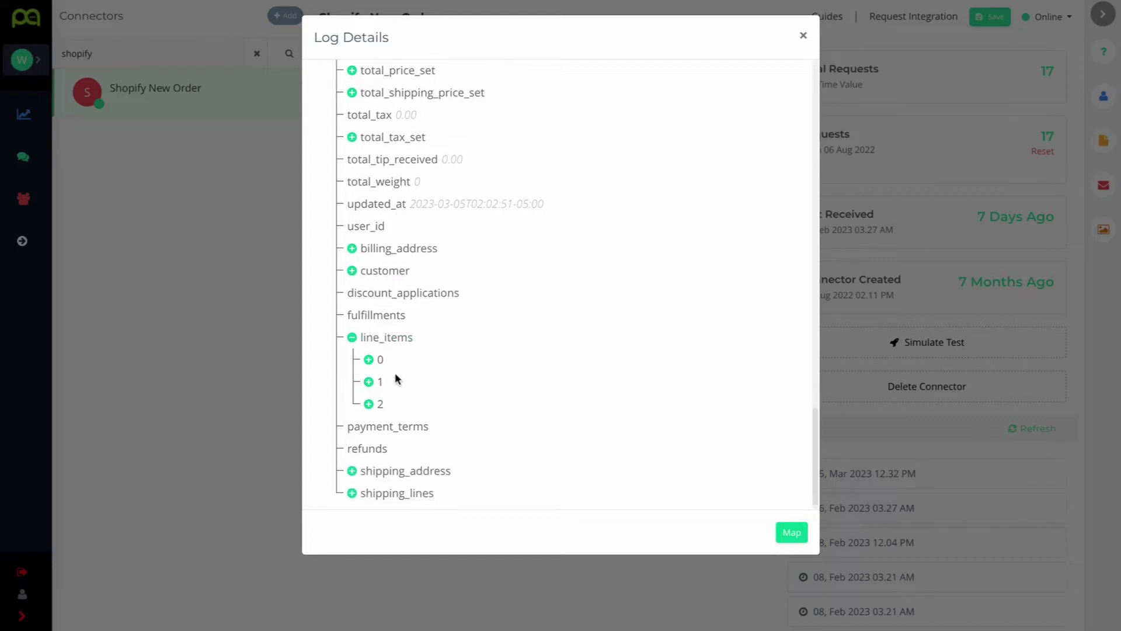
click(368, 341)
scroll(401, 338, down, 2)
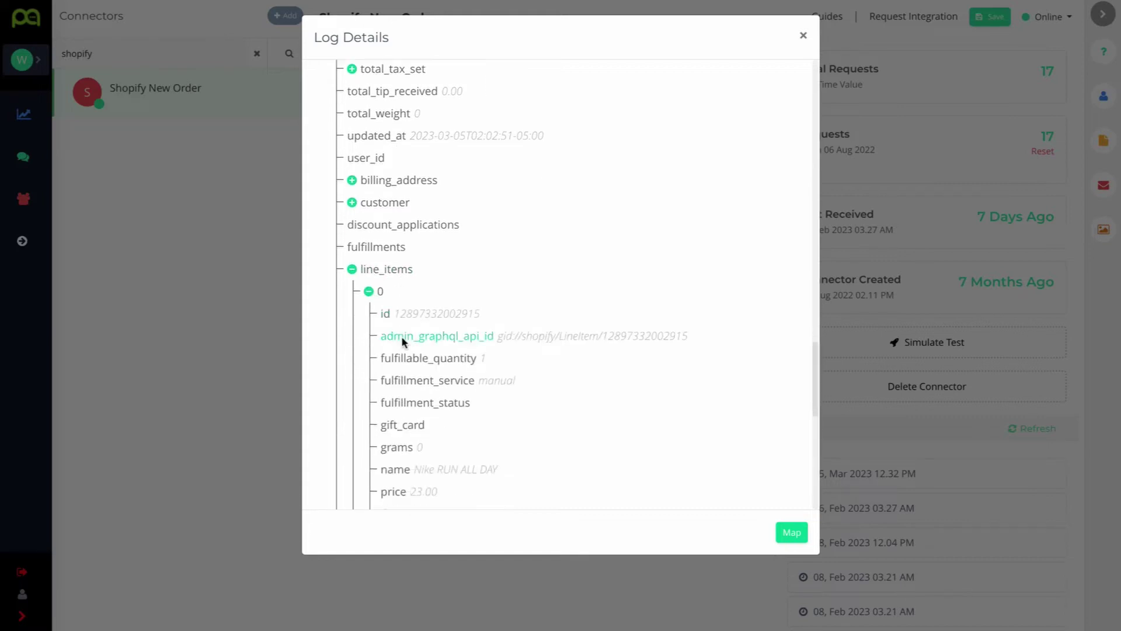
scroll(403, 342, down, 3)
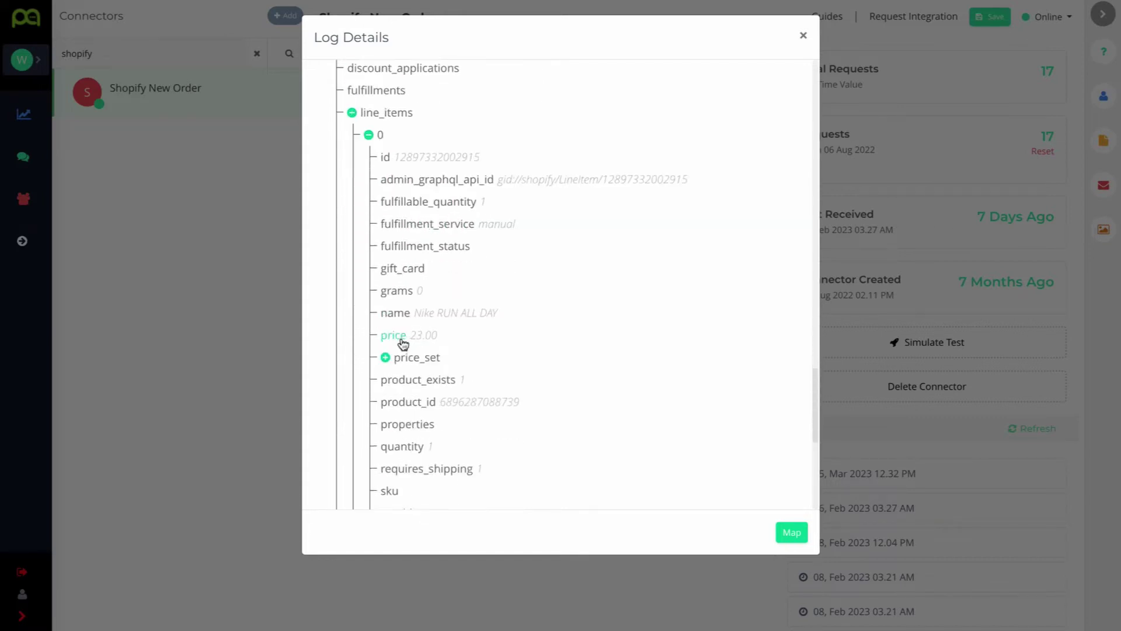
scroll(403, 343, down, 1)
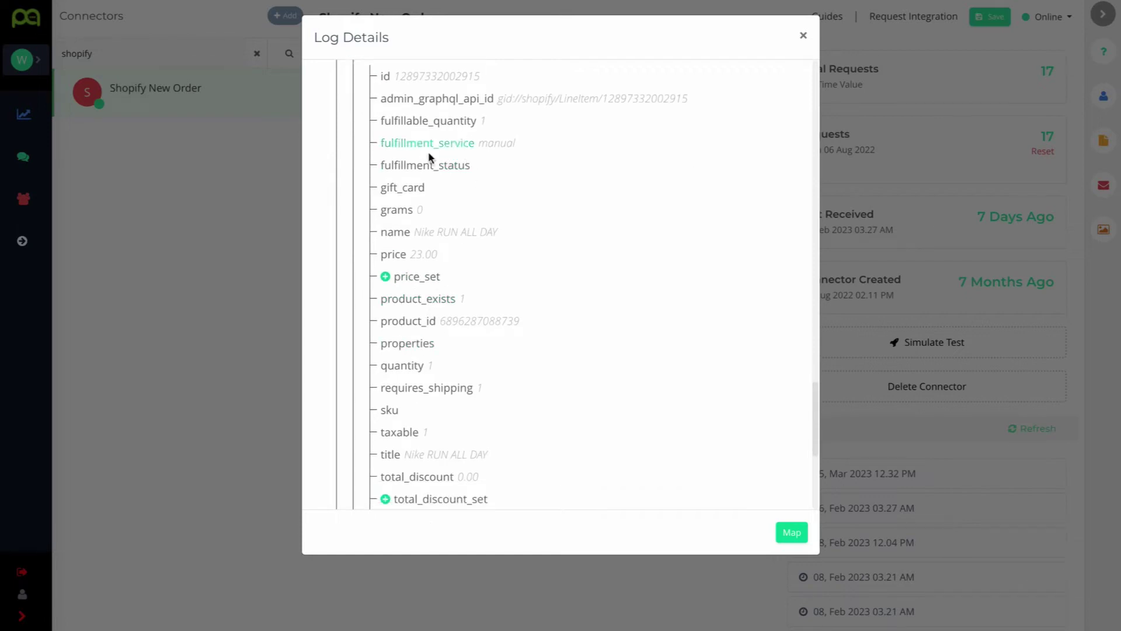
scroll(440, 176, down, 4)
scroll(429, 263, up, 8)
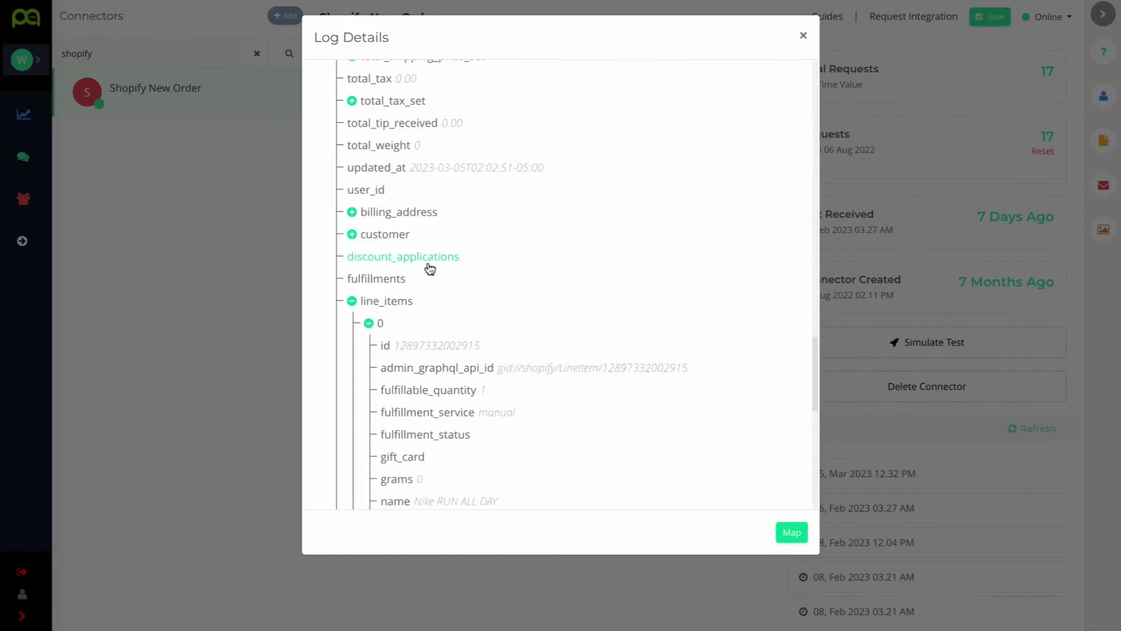
click(369, 324)
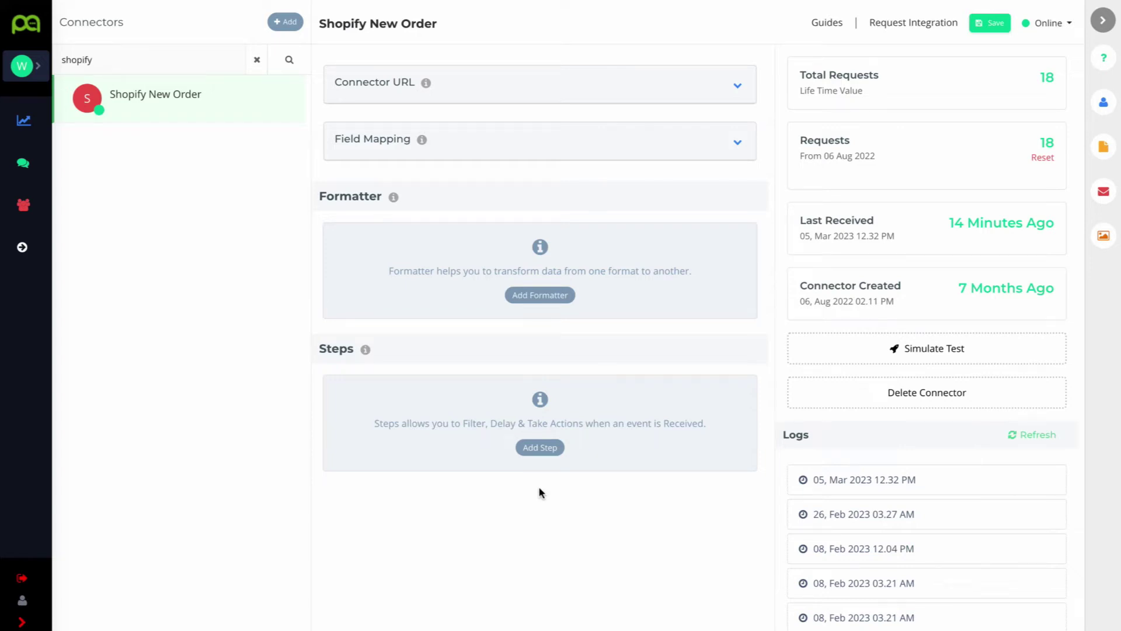
Step: Add a new 'Send' step with actions enabled and a Send Email action
click(539, 448)
text(Send Email)
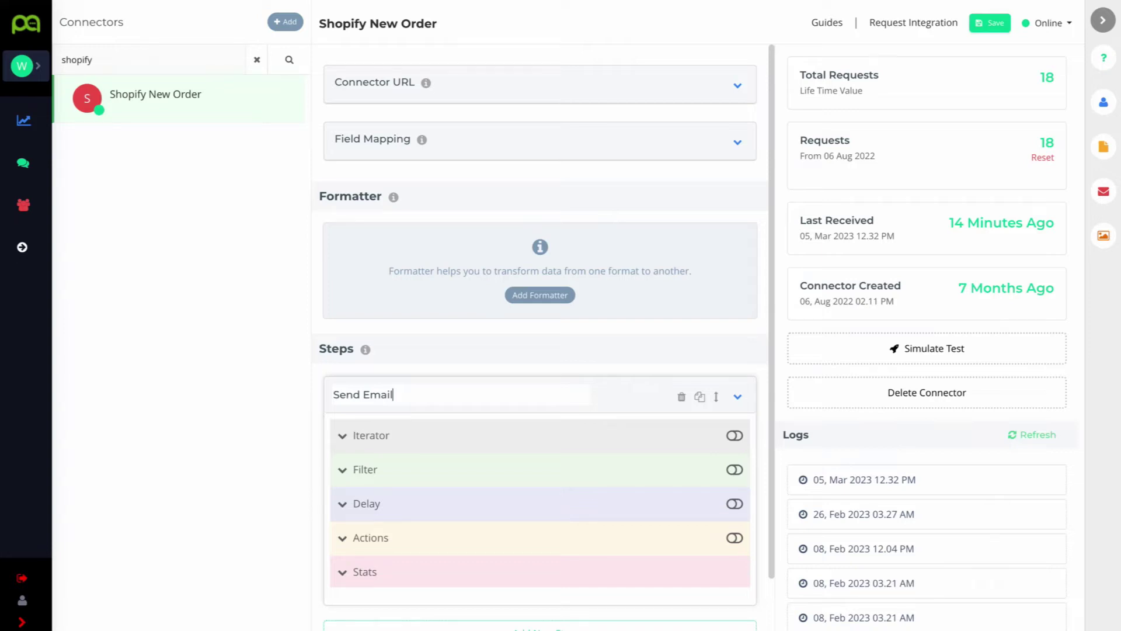
click(376, 539)
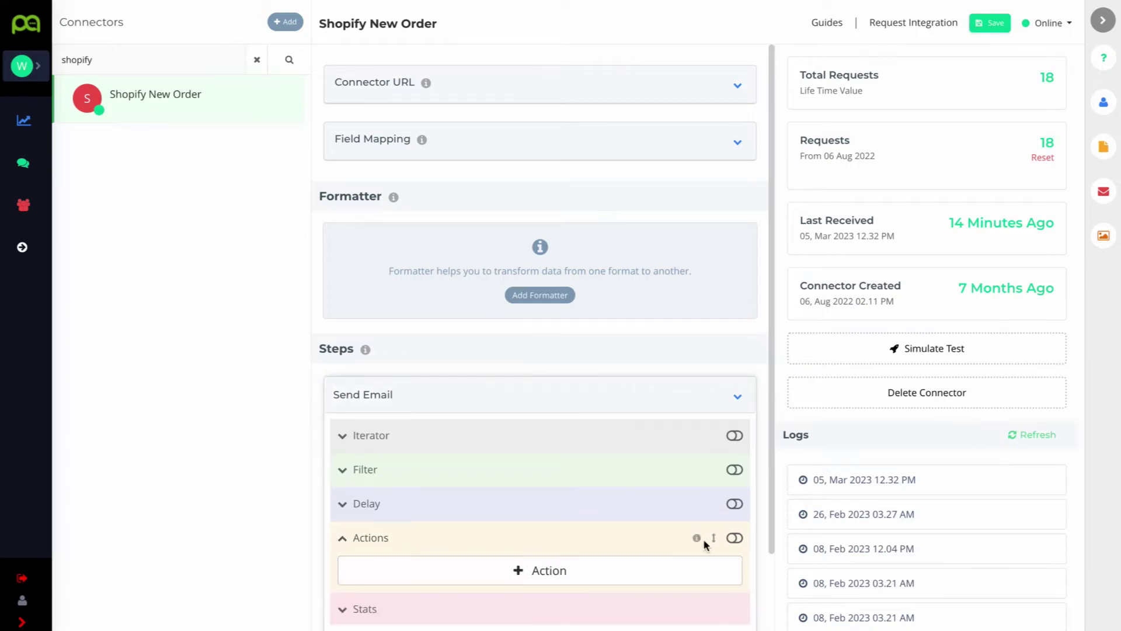
click(735, 537)
click(619, 575)
scroll(556, 584, down, 2)
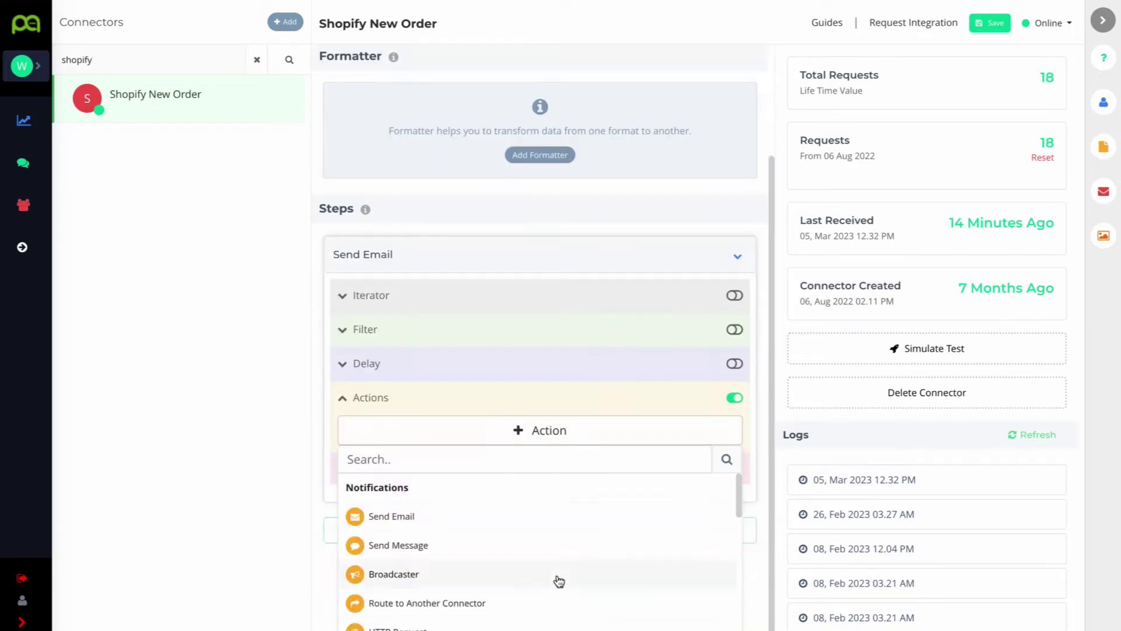
click(520, 518)
Step: Set the email recipient to the order's contact_email field
scroll(546, 512, down, 5)
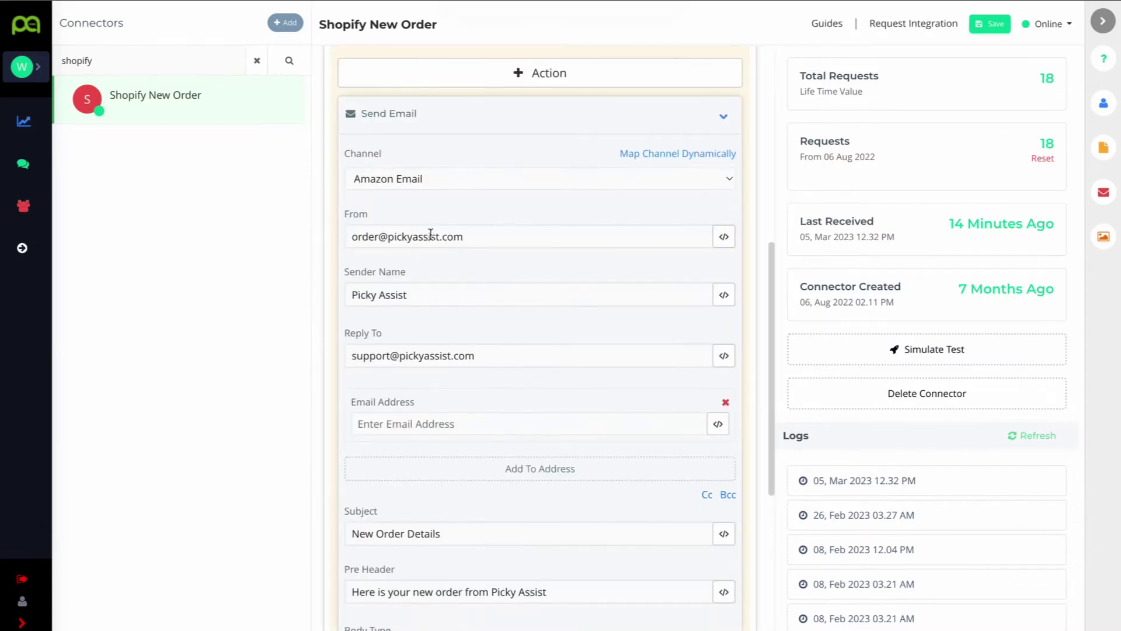
scroll(430, 234, down, 3)
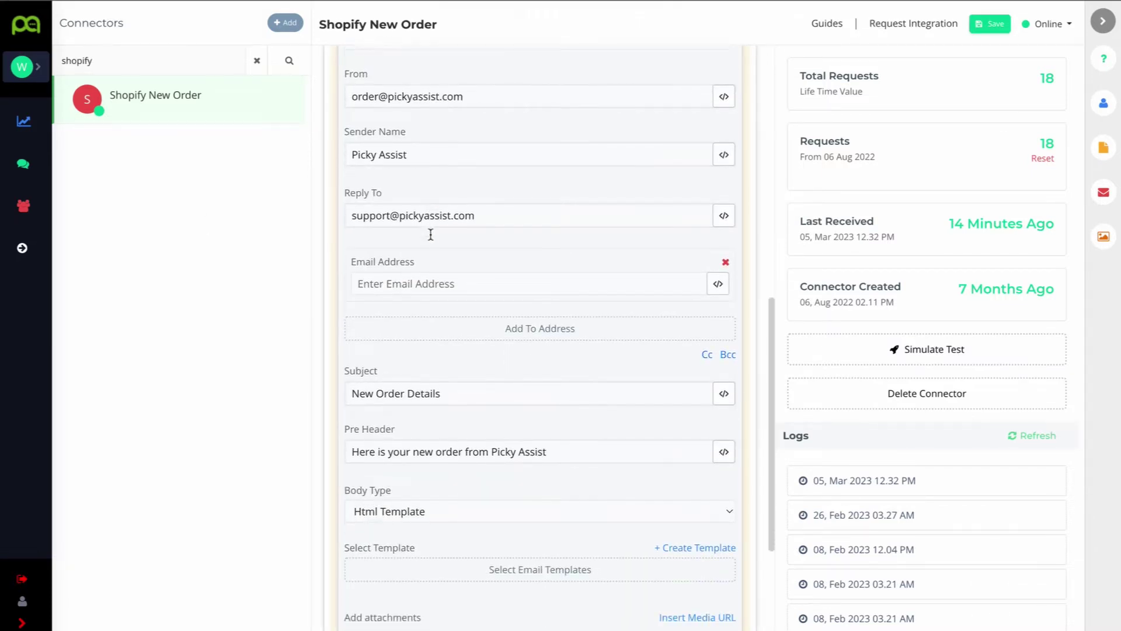
click(719, 265)
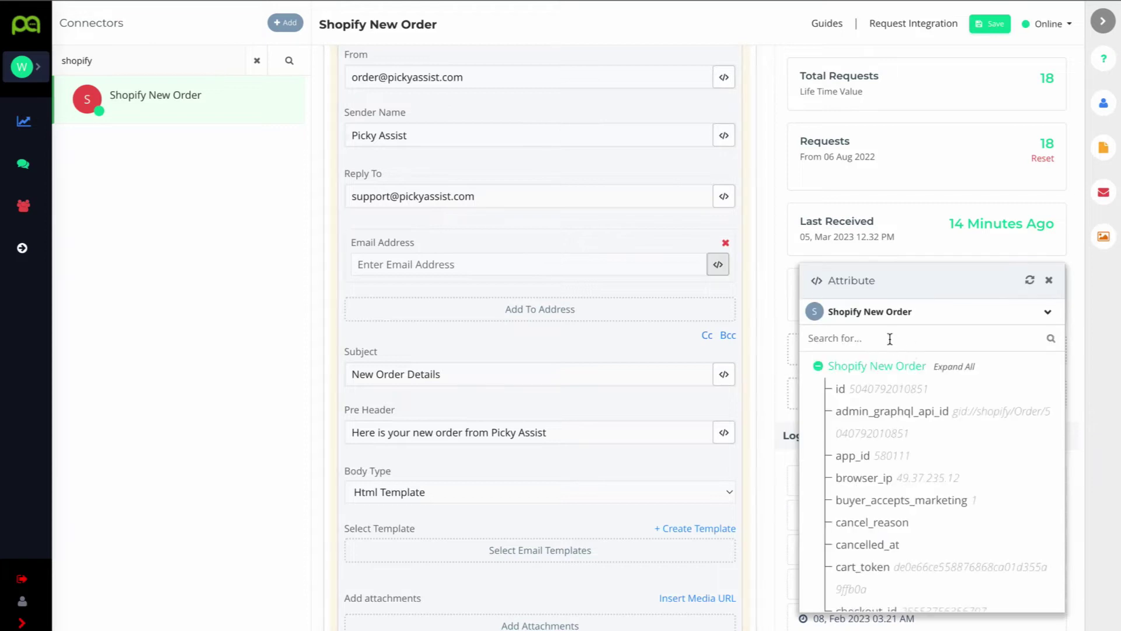
text(ema)
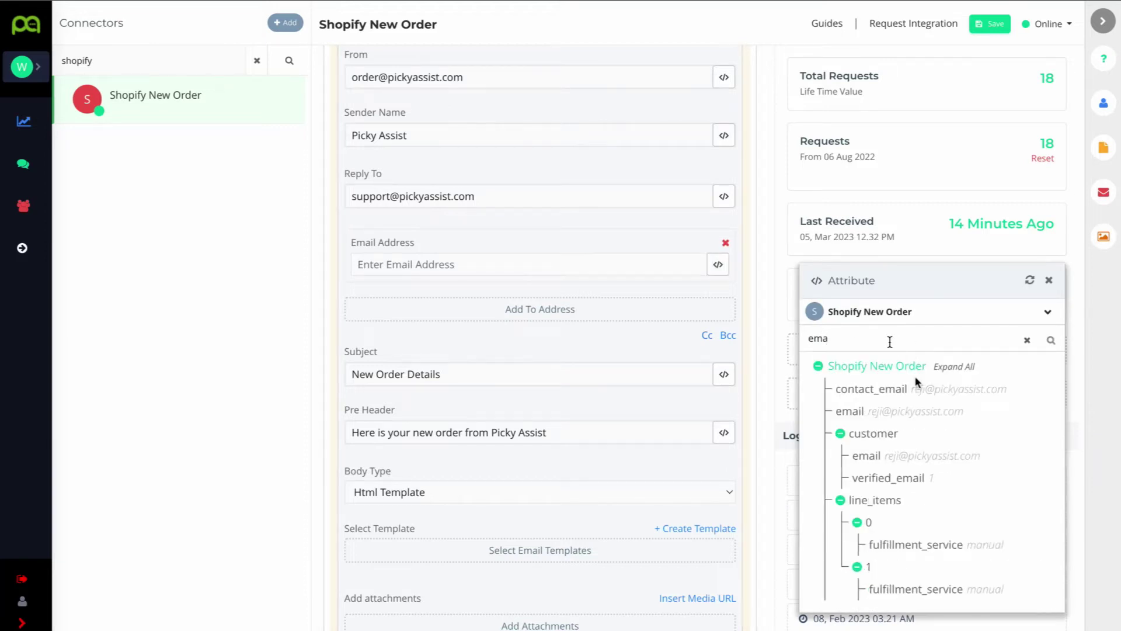
click(896, 390)
scroll(507, 249, down, 4)
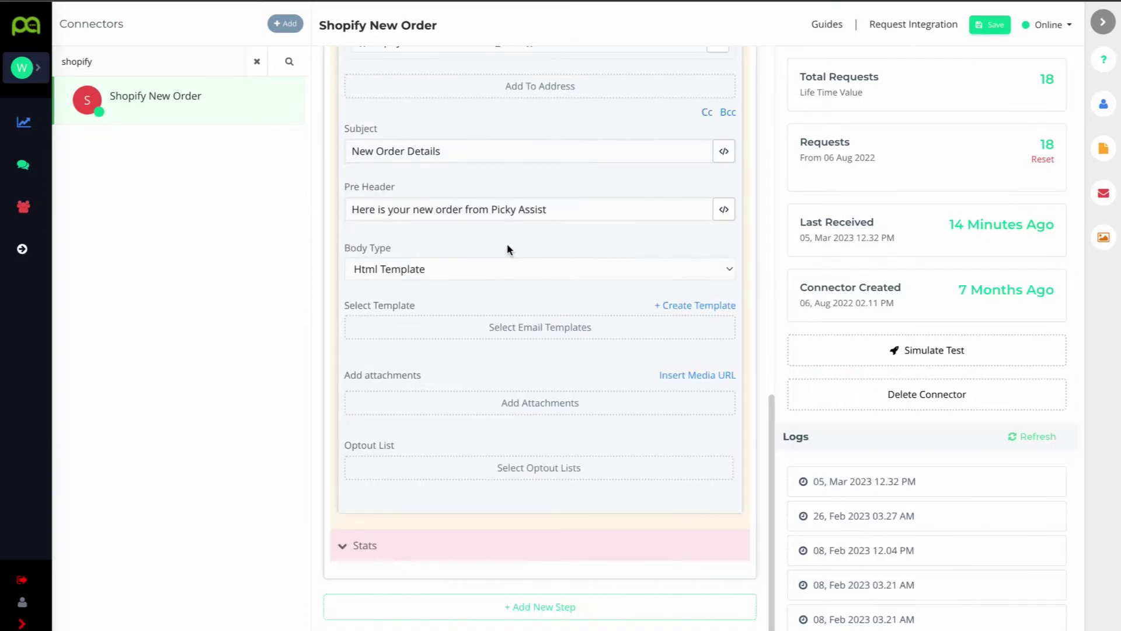
Step: Create a new email template from the gallery's Invoice Template design
click(699, 306)
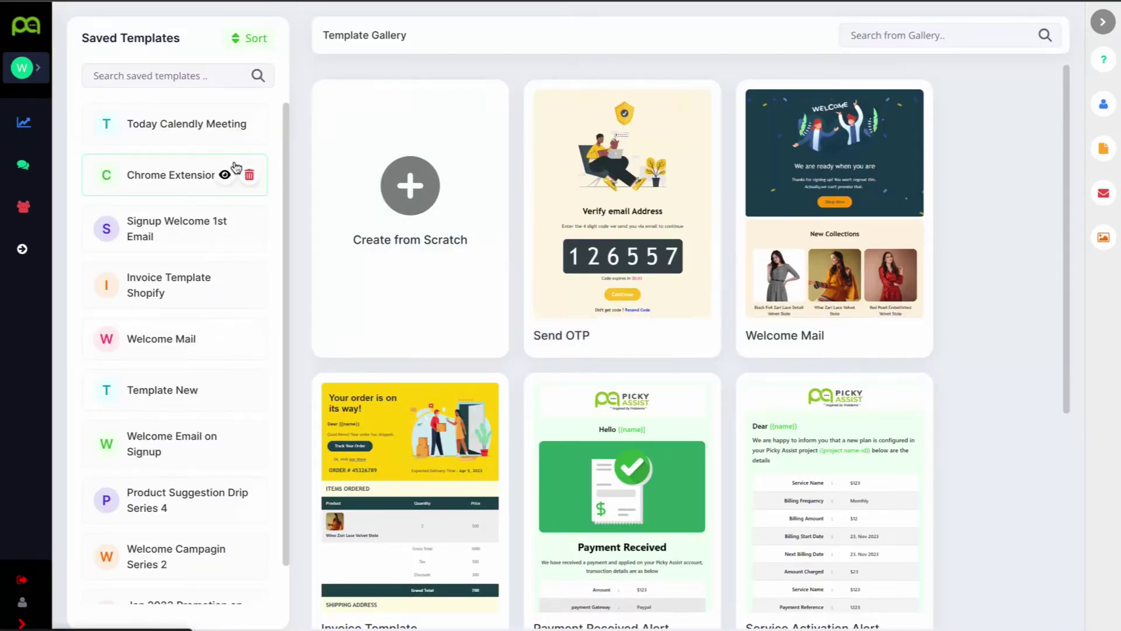
scroll(483, 201, down, 1)
scroll(488, 240, up, 1)
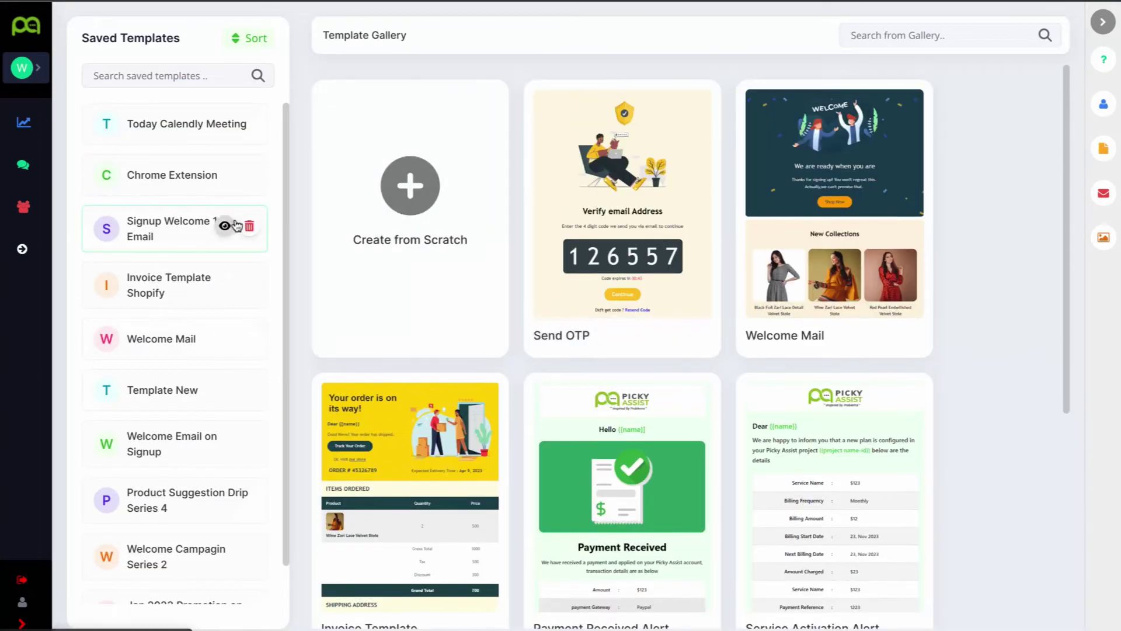
scroll(524, 235, down, 1)
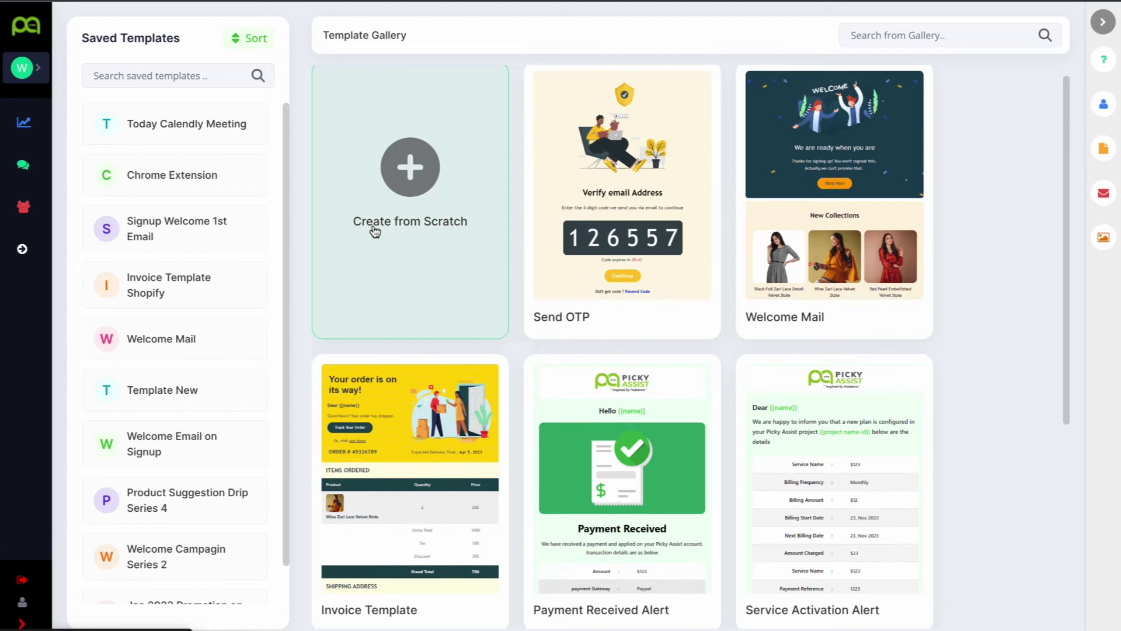
scroll(387, 233, down, 3)
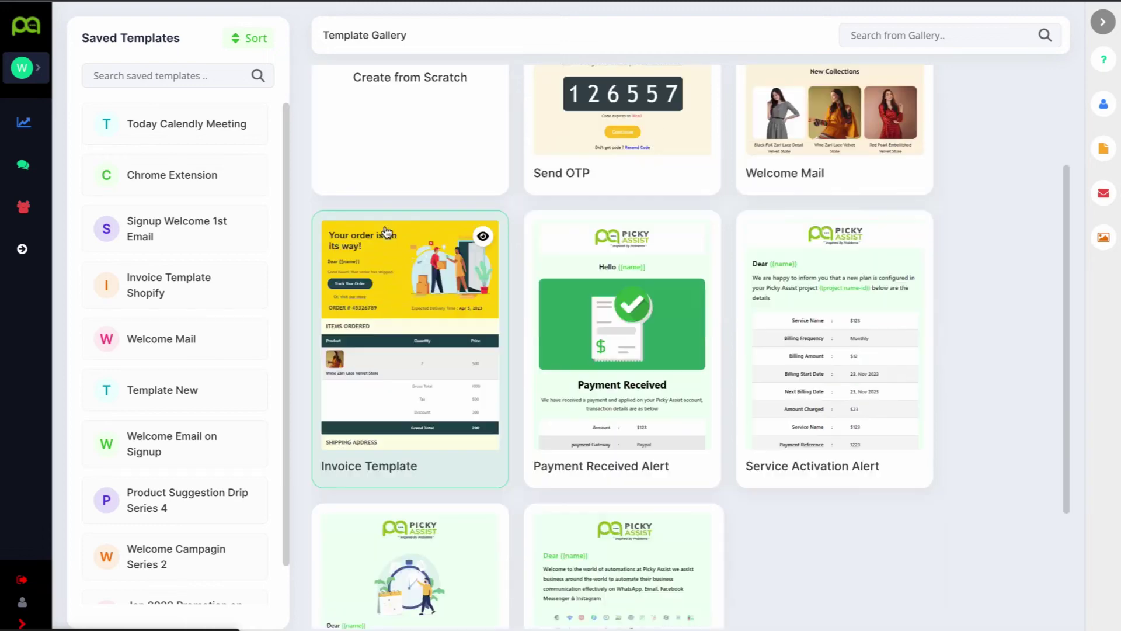
click(403, 295)
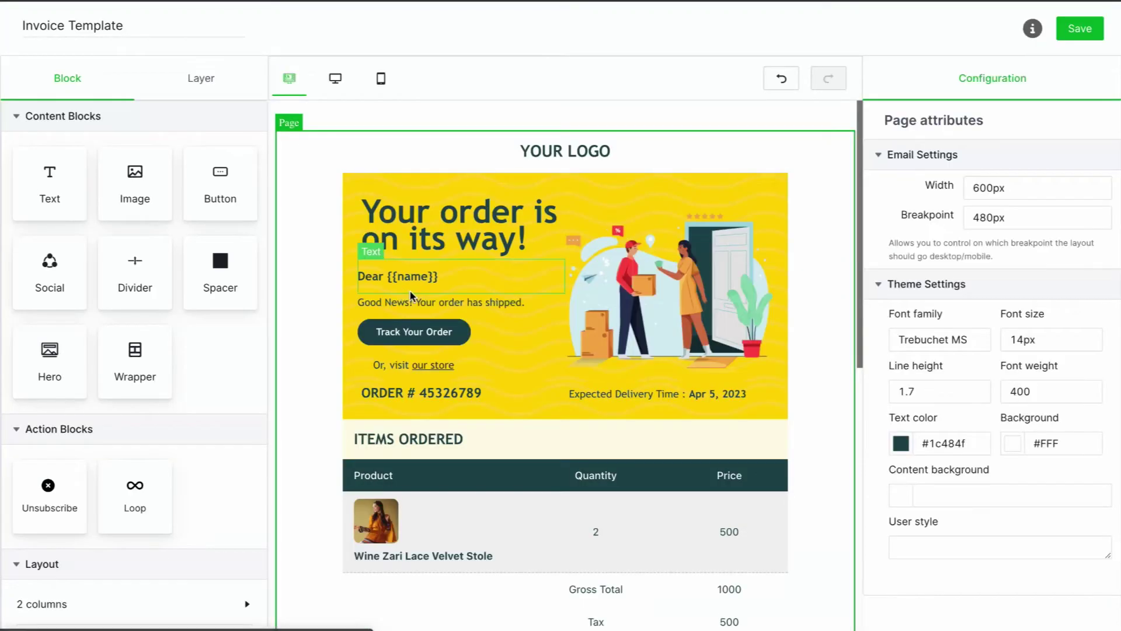
Step: Drop a Loop block under the items table header and move the Wine Zari Lace Velvet Stole row into it
scroll(579, 303, down, 3)
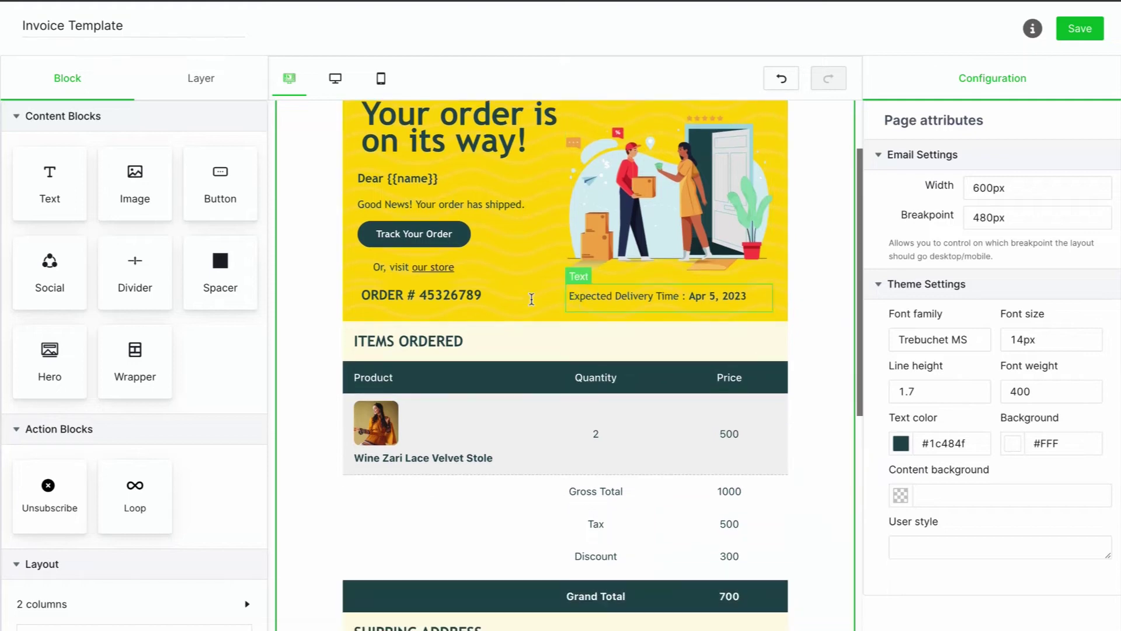
scroll(498, 299, up, 3)
scroll(631, 411, down, 1)
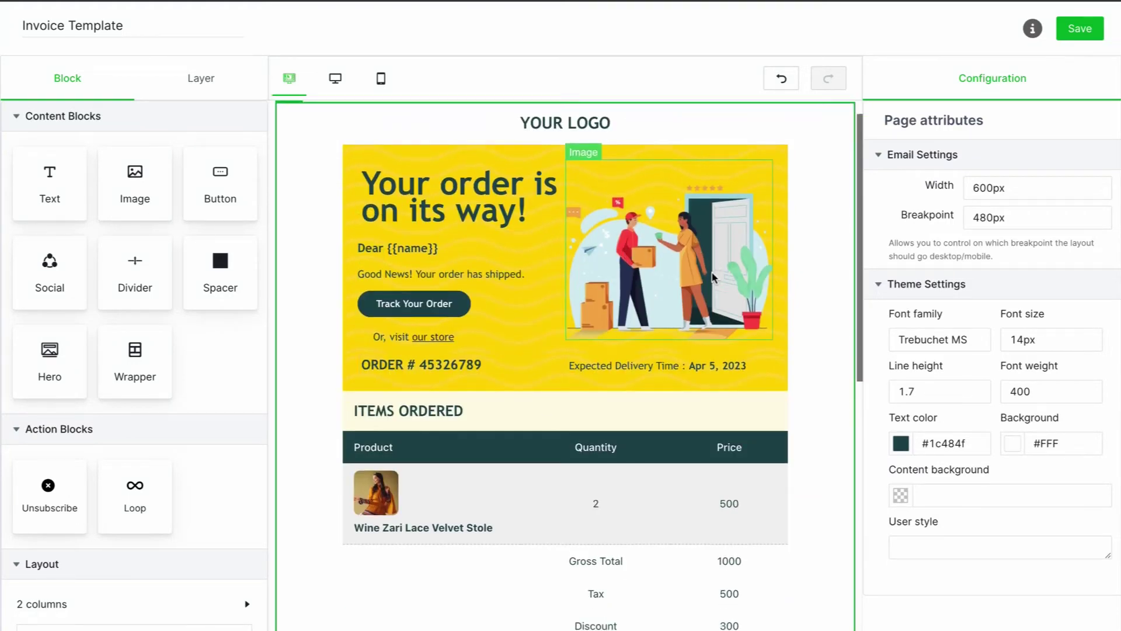
scroll(613, 402, down, 1)
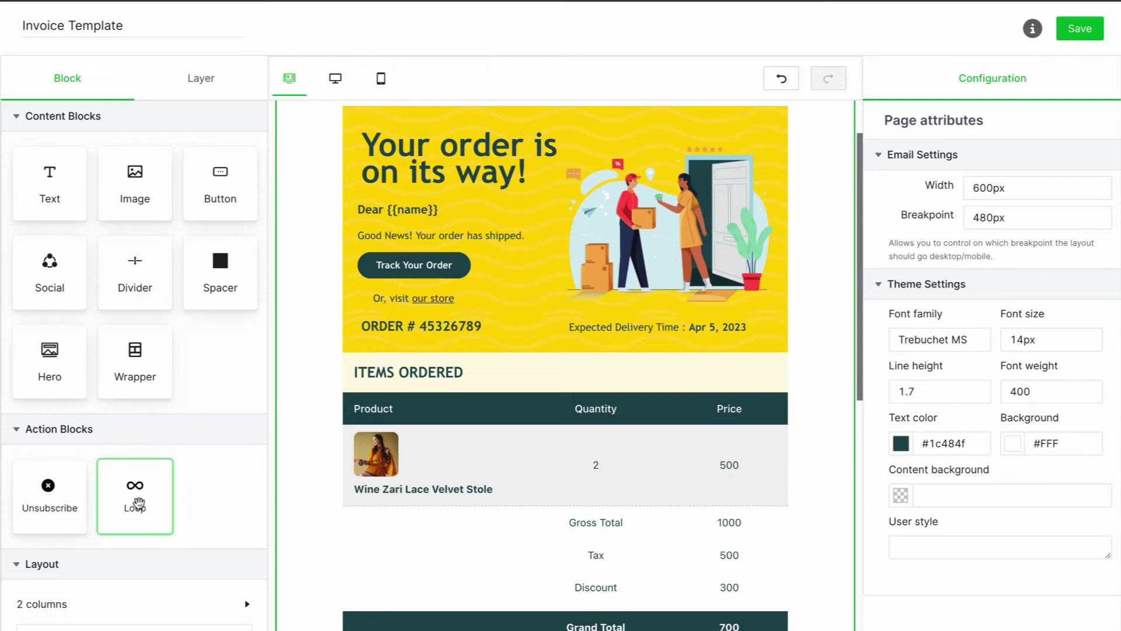
drag(136, 500, 484, 442)
scroll(560, 450, down, 3)
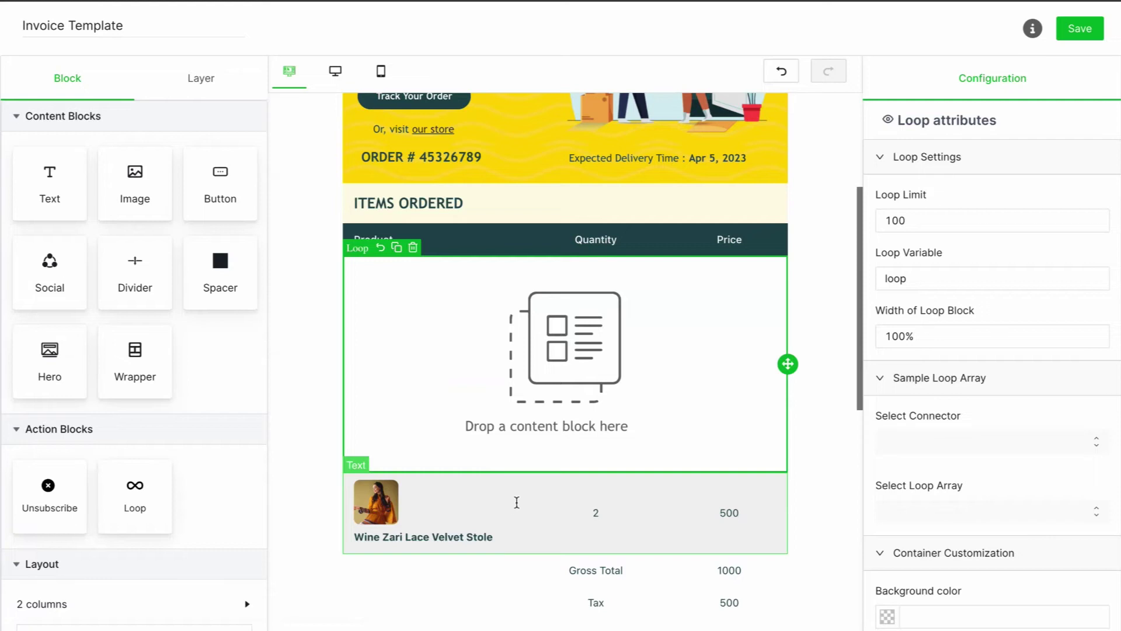
click(513, 500)
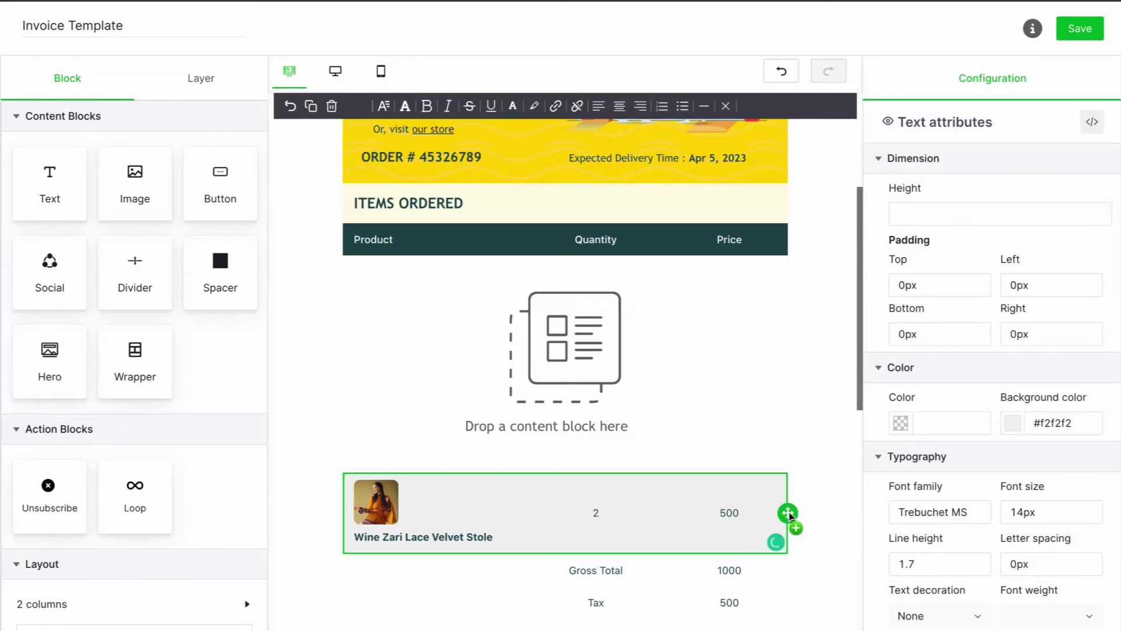
drag(788, 513, 768, 408)
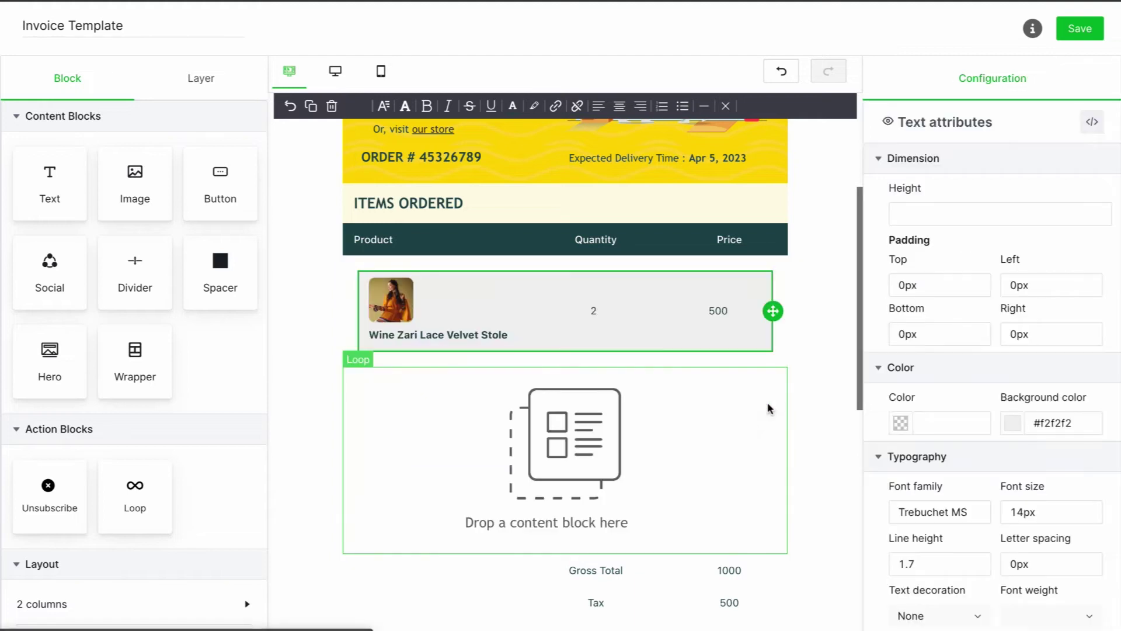
click(442, 266)
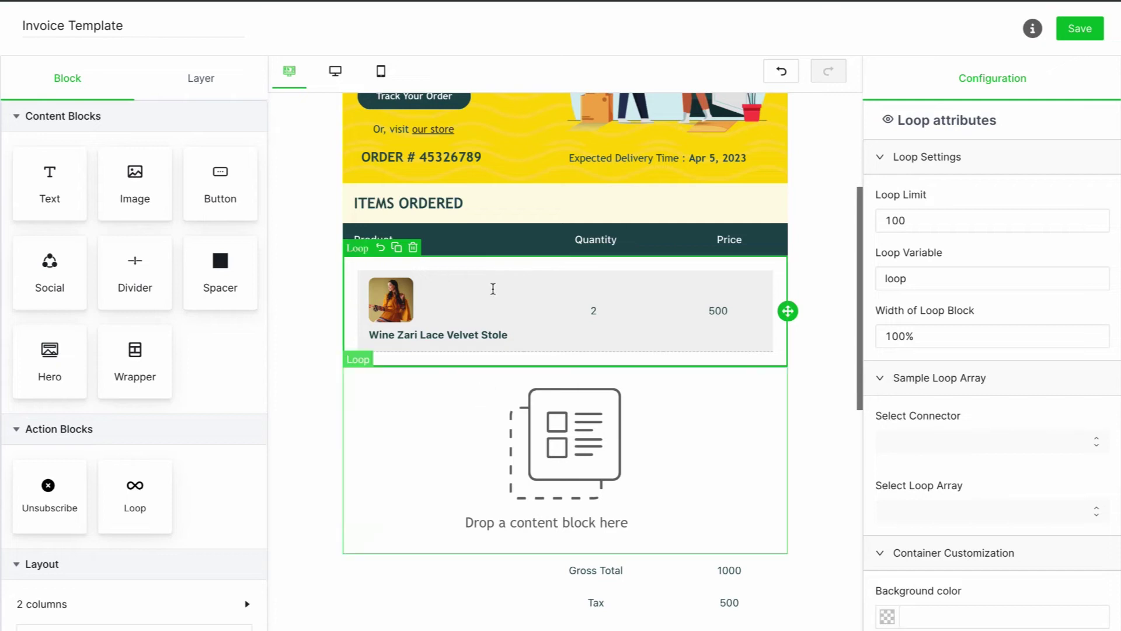
Step: Change the loop limit from 100 to 25, keeping variable 'loop' and width 100%
click(476, 262)
click(476, 262)
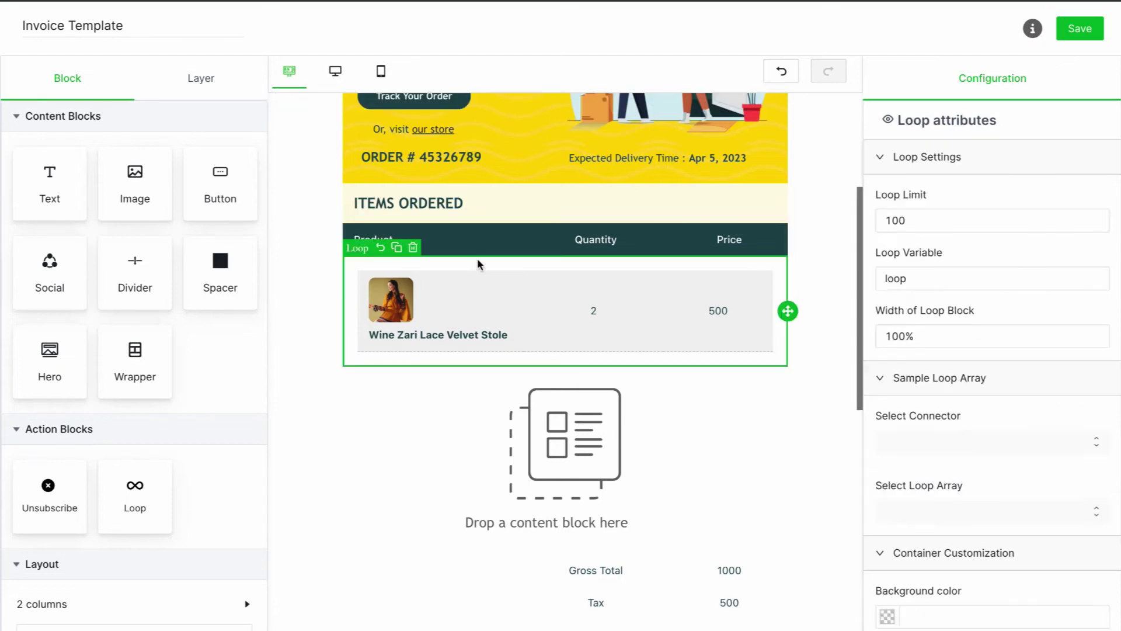
click(954, 219)
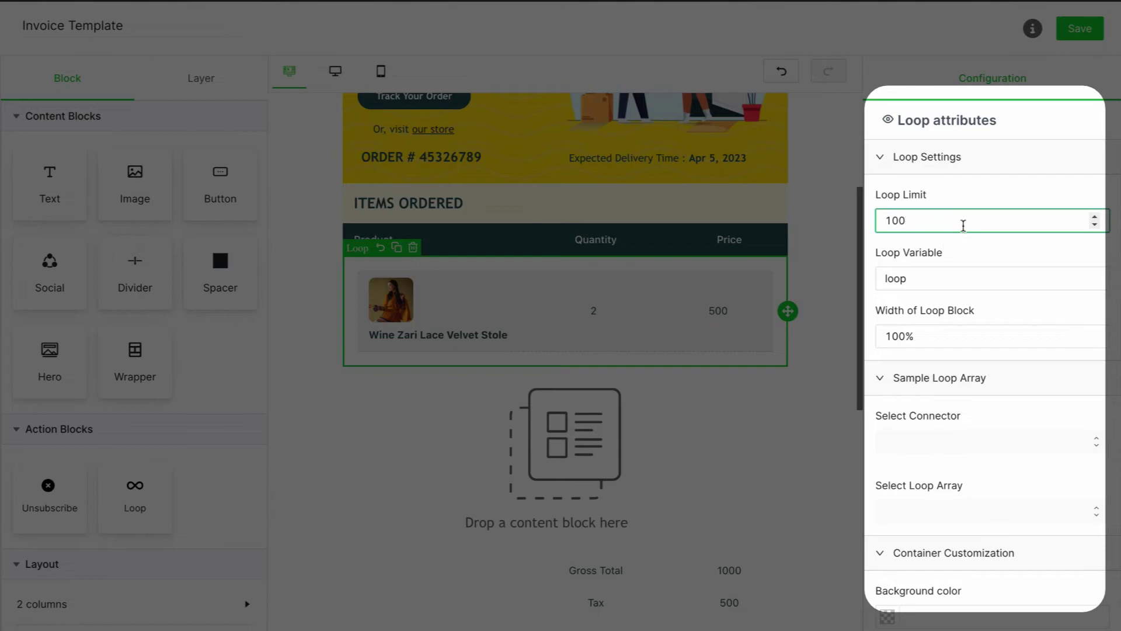
scroll(944, 226, down, 1)
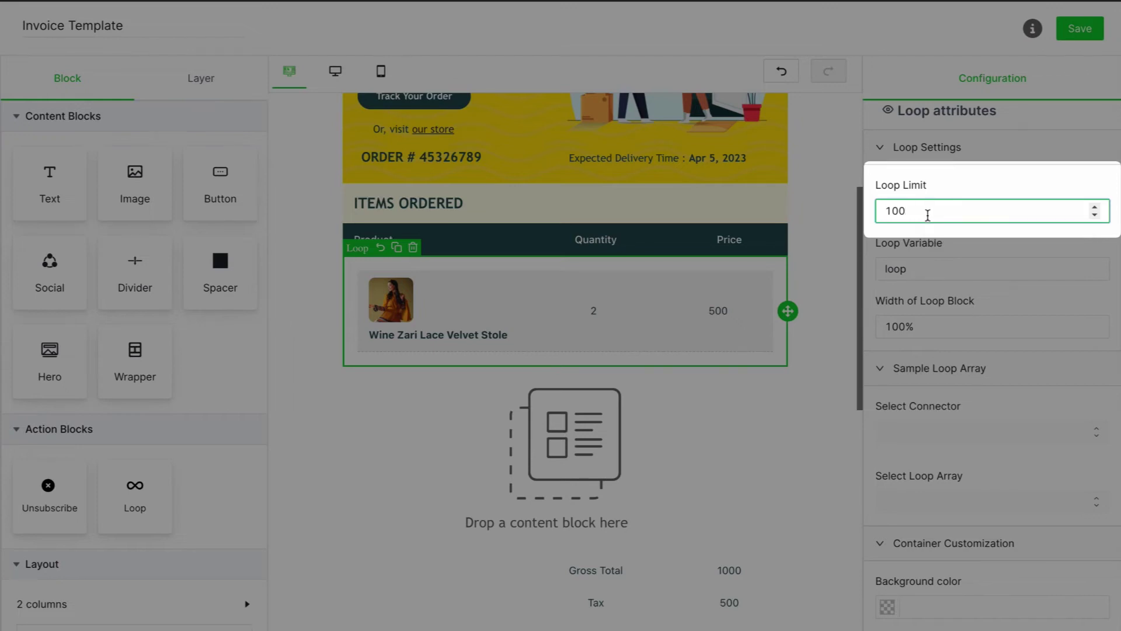
scroll(928, 216, down, 1)
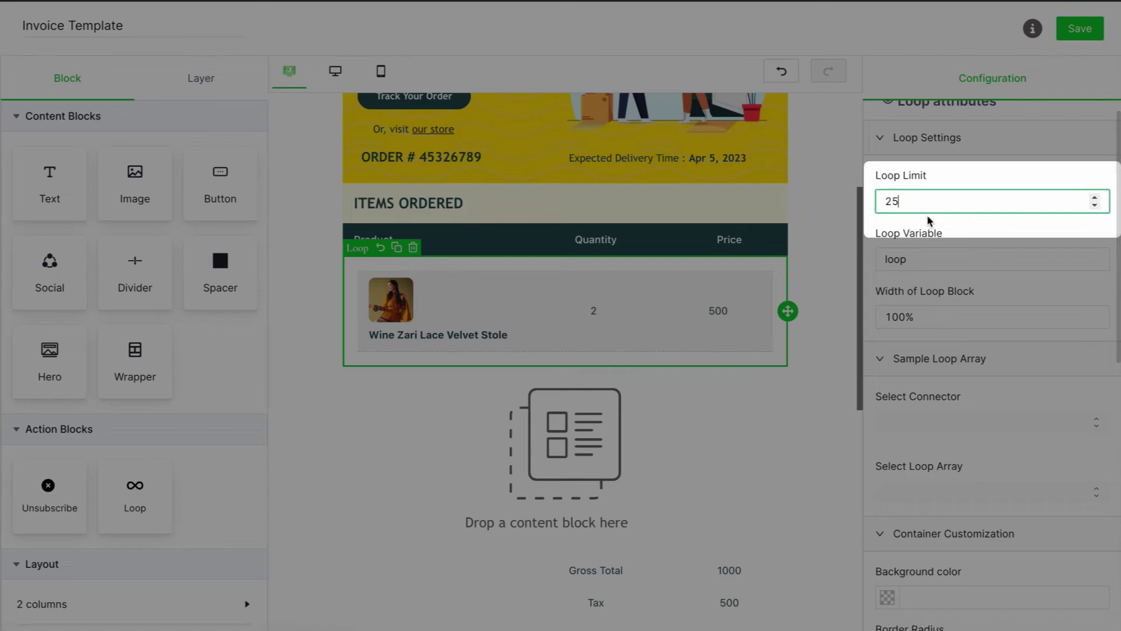
click(932, 261)
scroll(933, 262, up, 1)
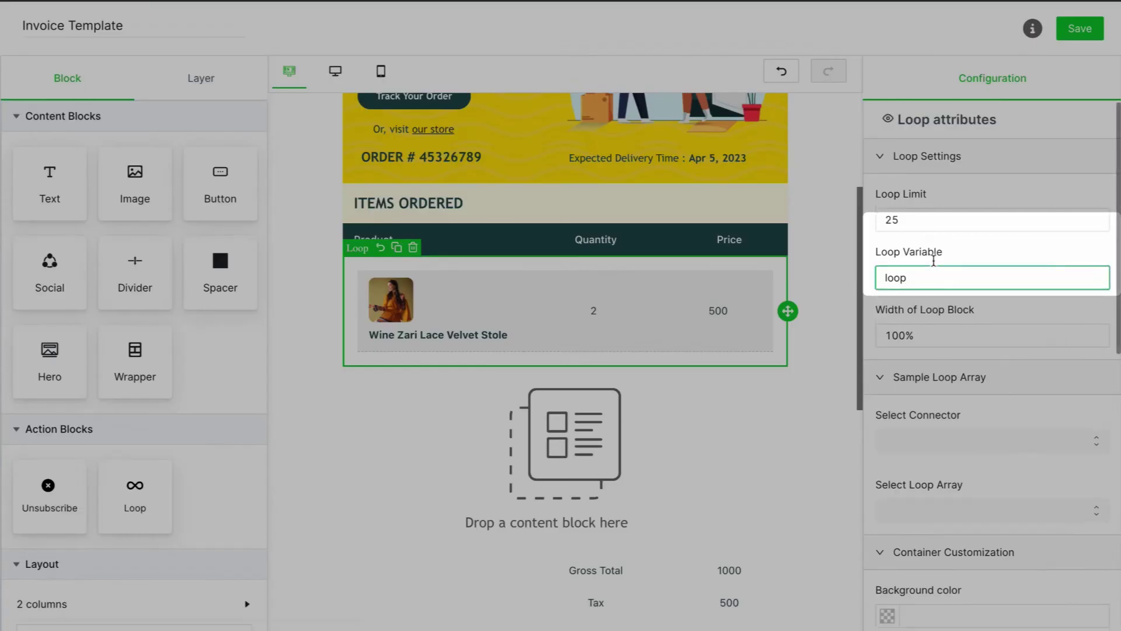
scroll(934, 263, down, 2)
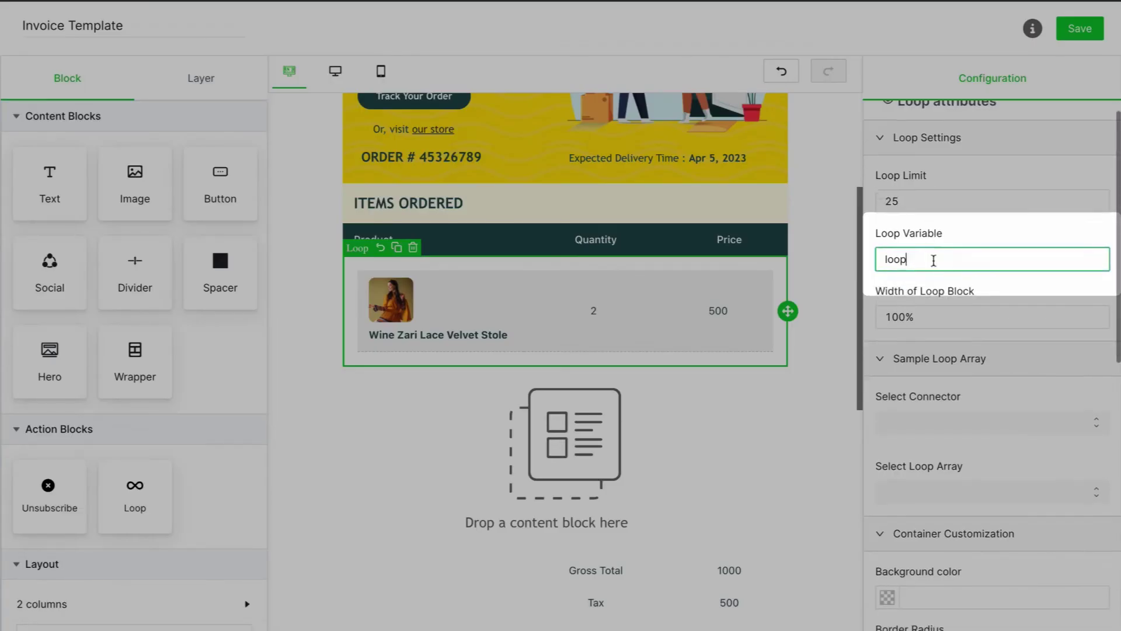
click(943, 306)
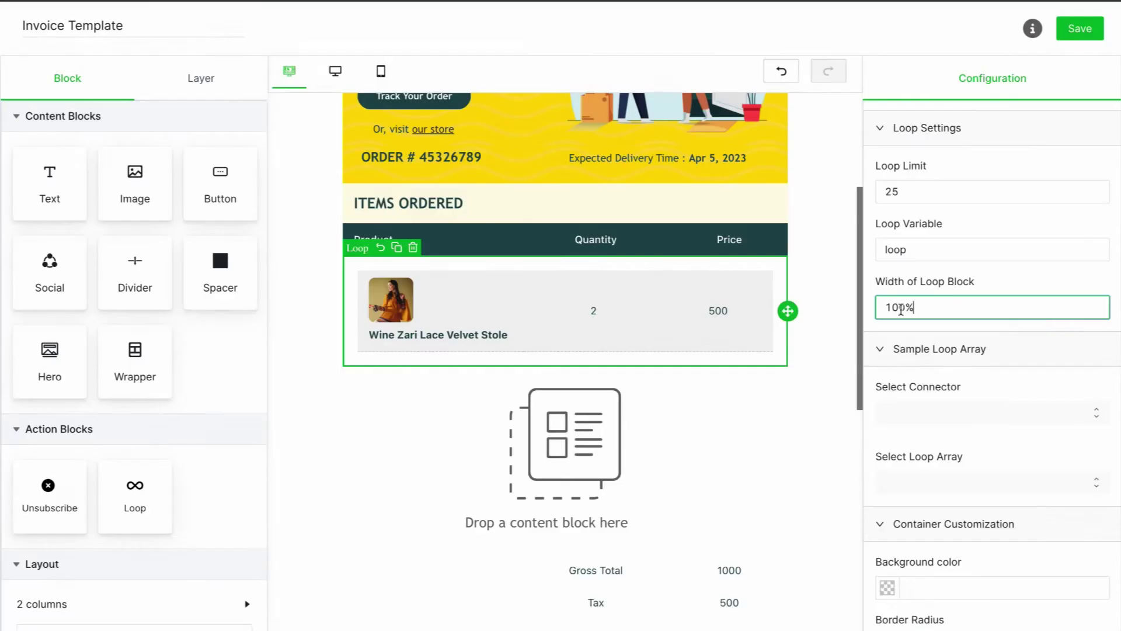
scroll(944, 302, down, 1)
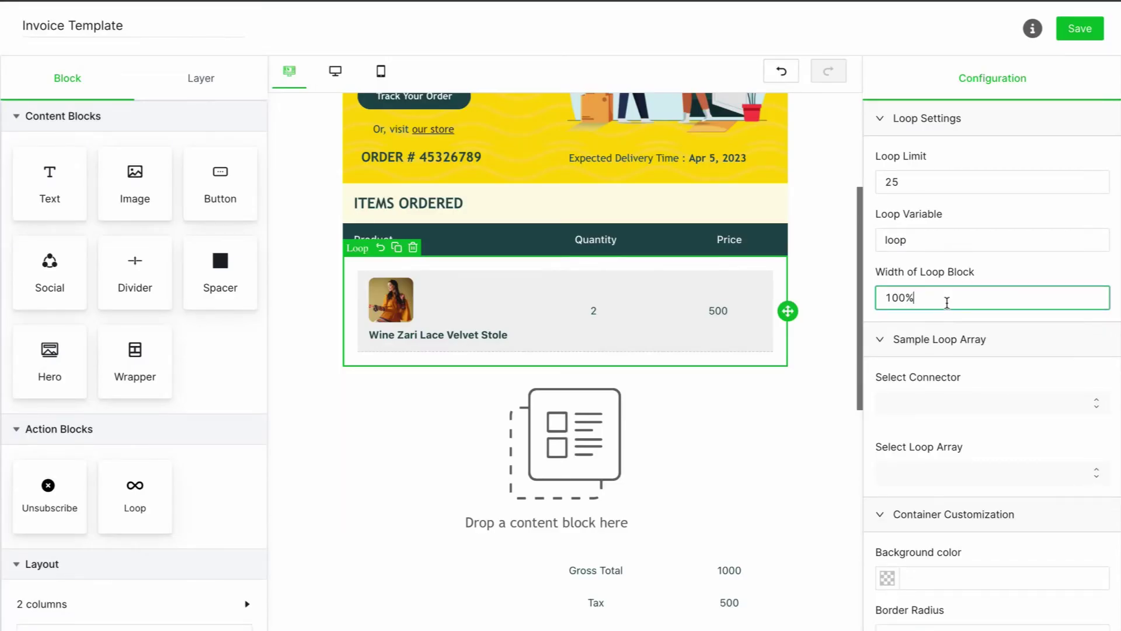
scroll(947, 302, down, 1)
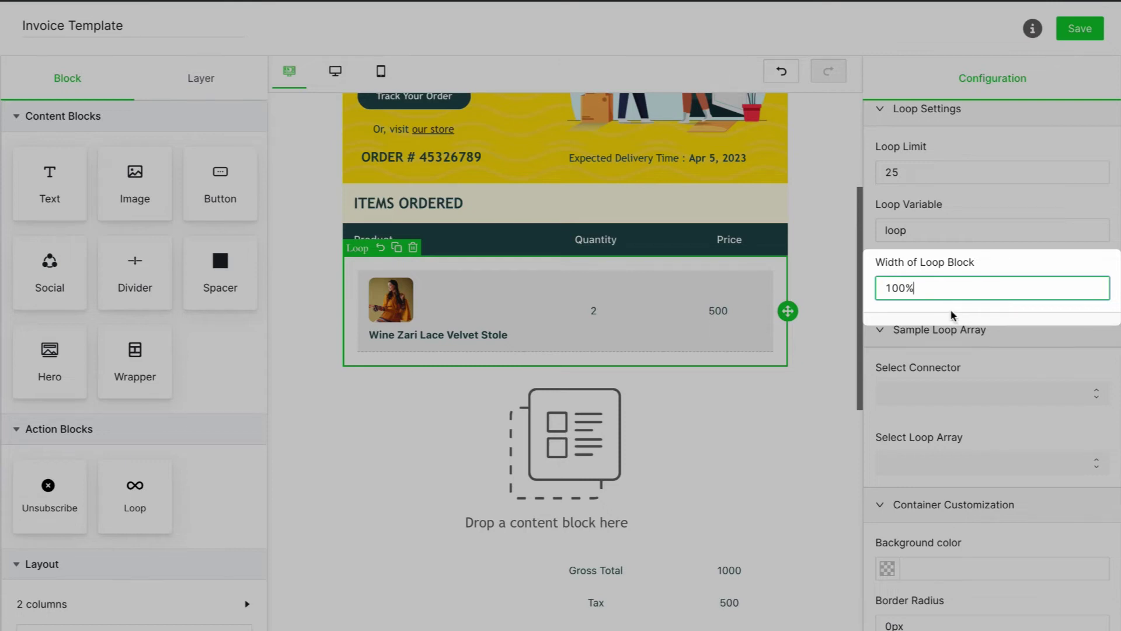
scroll(953, 318, down, 1)
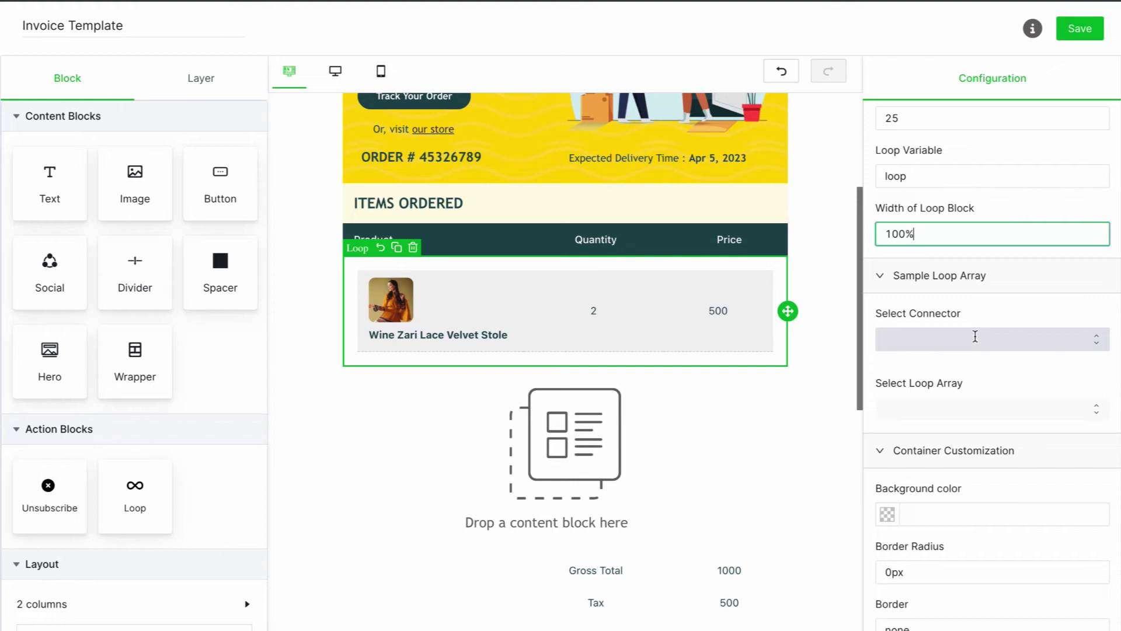
Step: Set the loop's sample array to Shopify New Order.line_items from the Shopify New Order connector
click(975, 336)
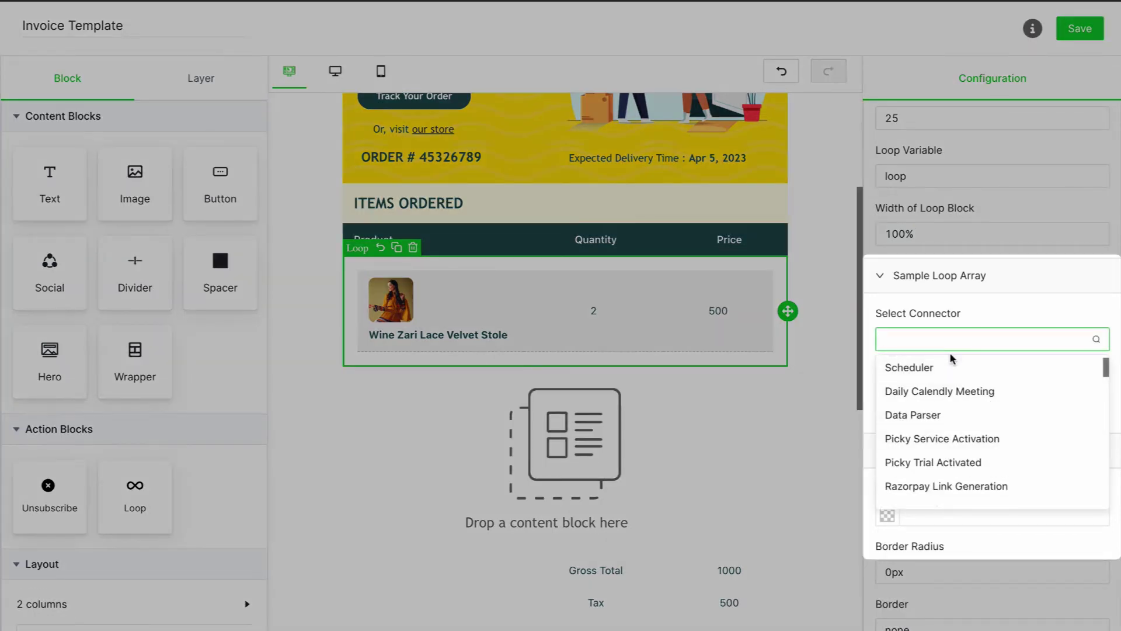
text(sho)
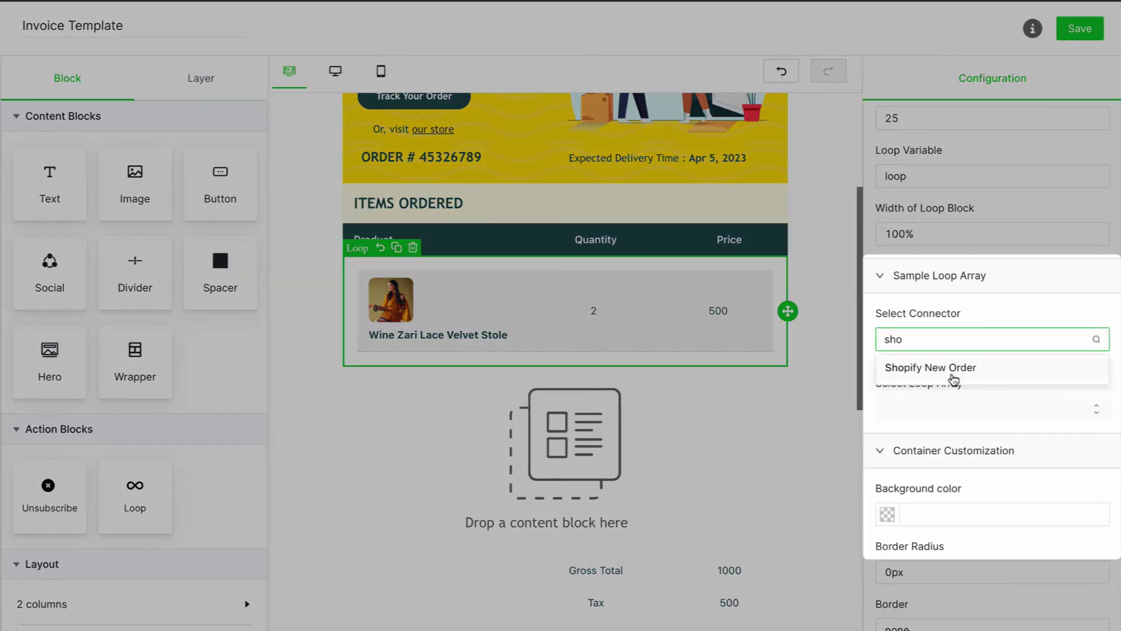
click(954, 380)
click(1003, 380)
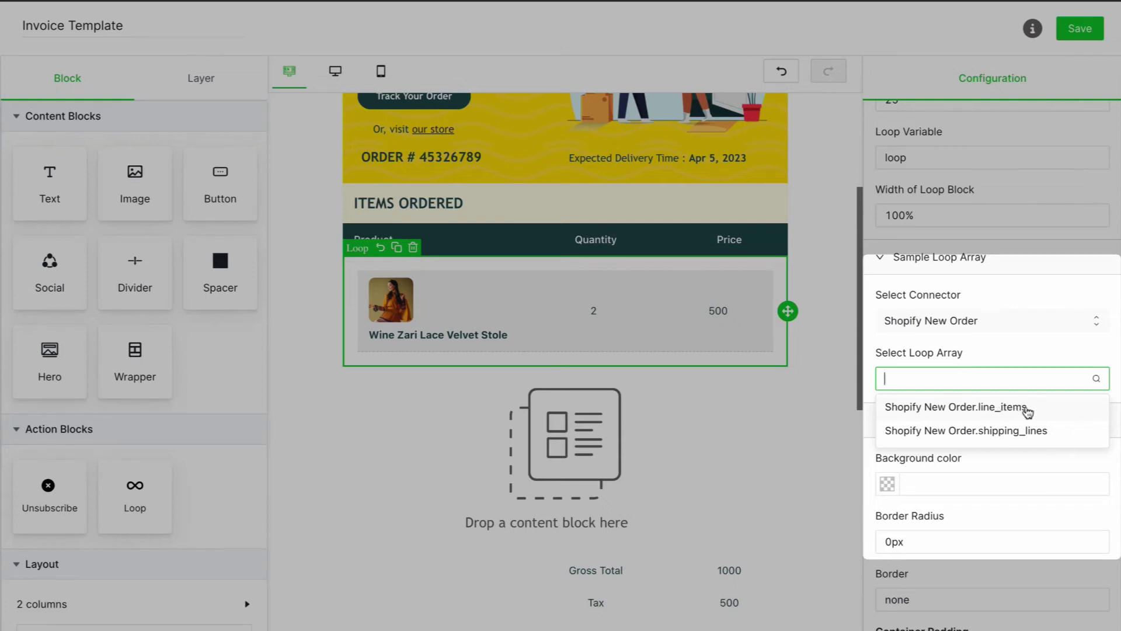
click(1042, 409)
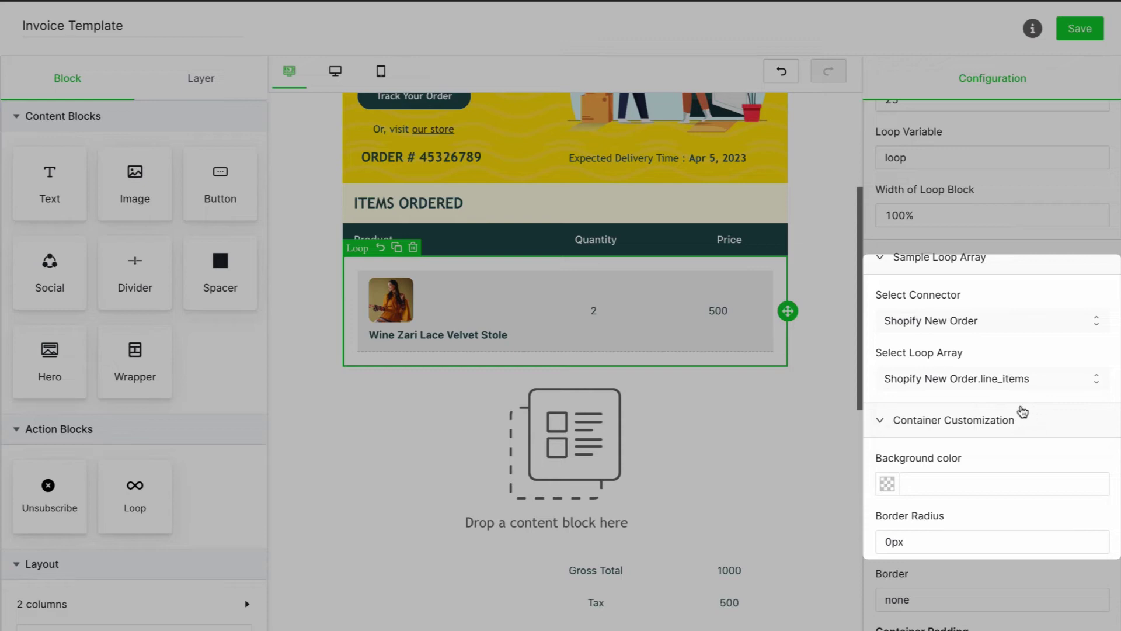
scroll(1022, 412, down, 3)
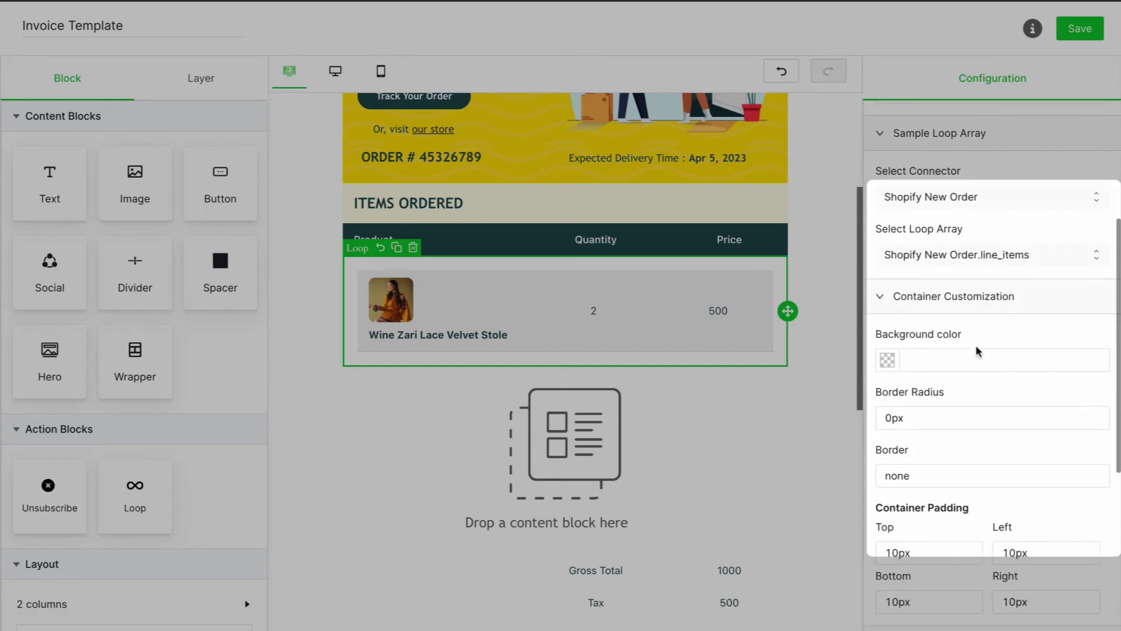
click(974, 348)
key(Tab)
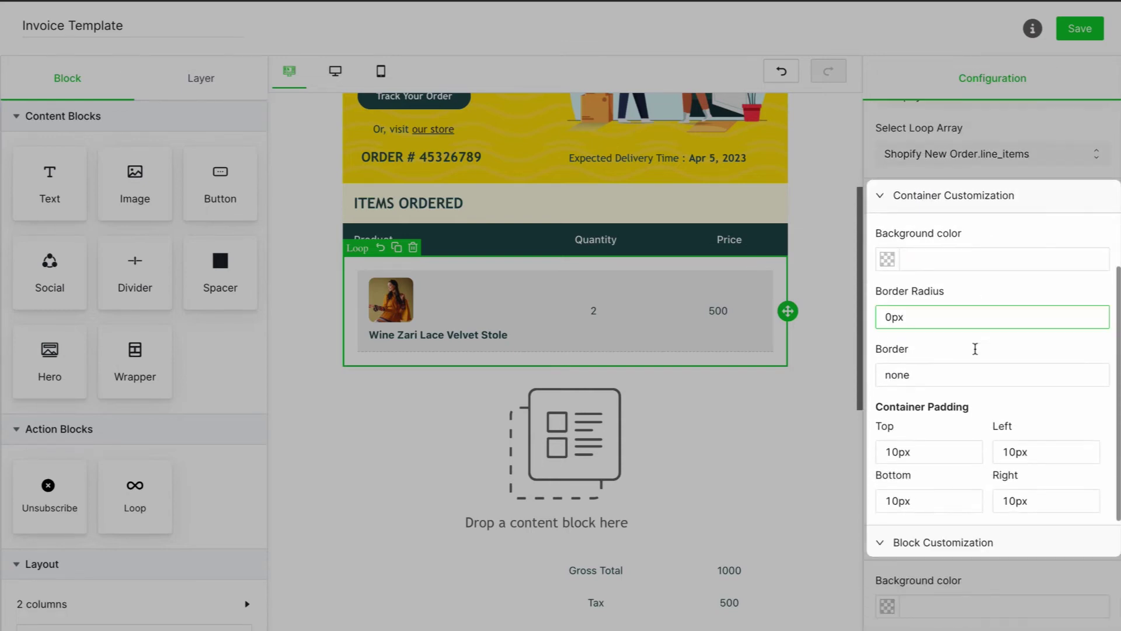
scroll(975, 349, down, 1)
click(975, 348)
Step: Replace the sample product name with the {{name}} loop attribute
click(540, 284)
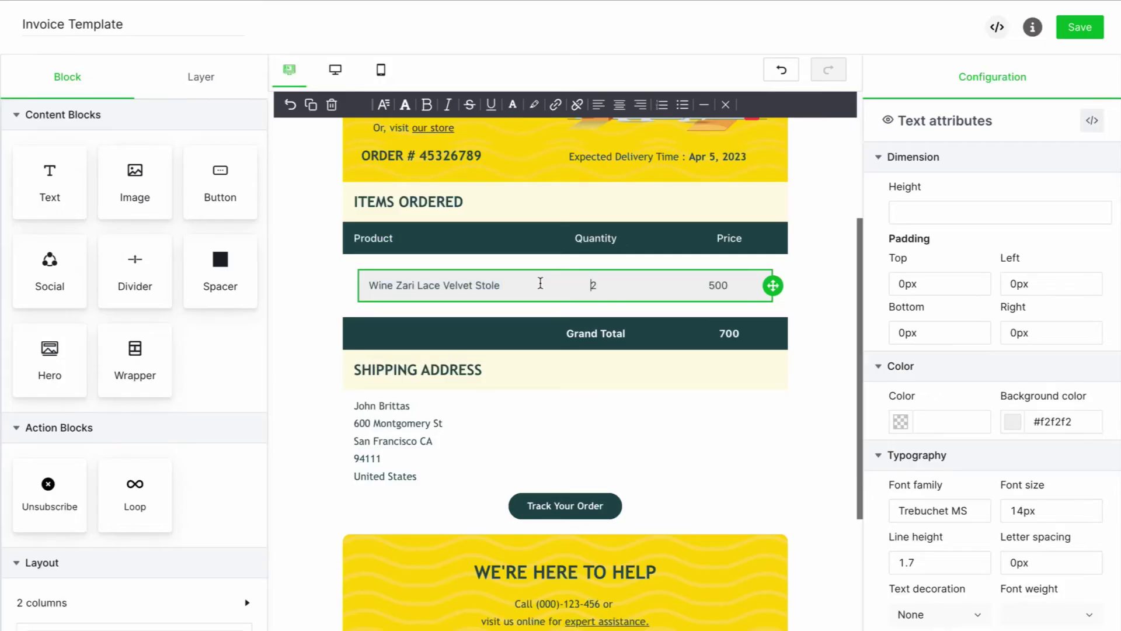
drag(531, 283, 382, 287)
key(BackSpace)
key(BackSpace)
key(BackSpace)
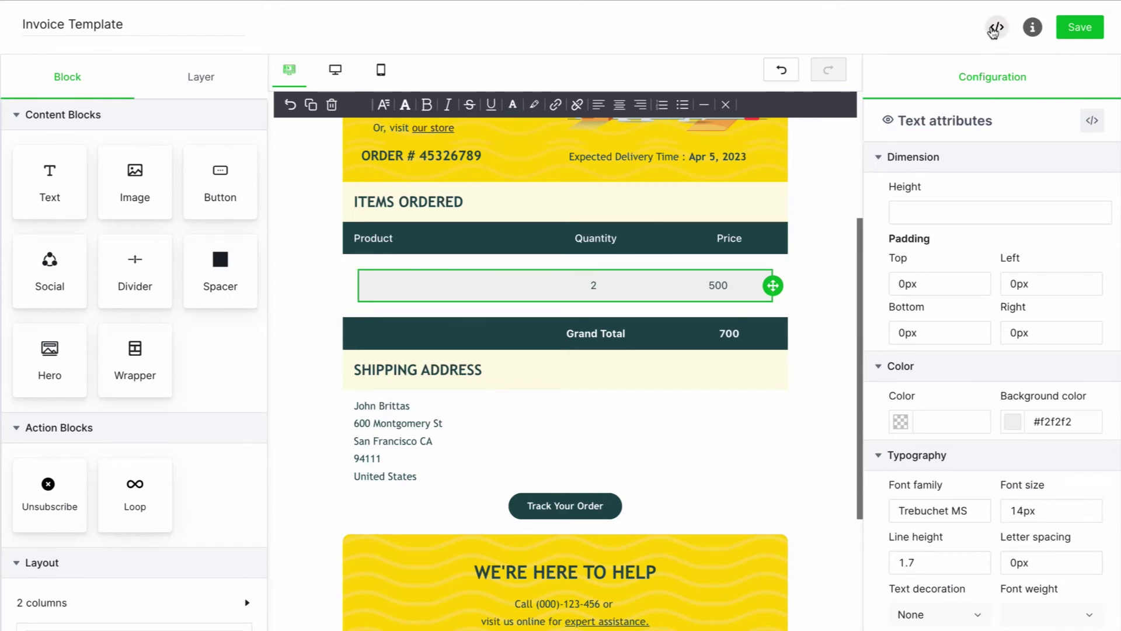
click(997, 27)
scroll(546, 308, down, 4)
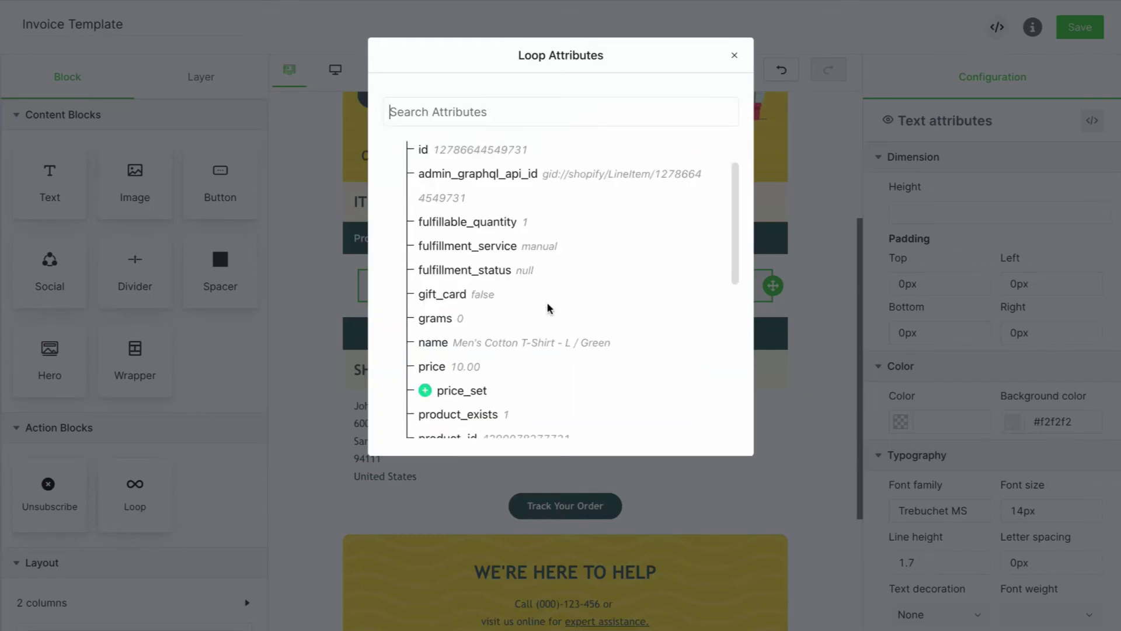
scroll(555, 314, down, 1)
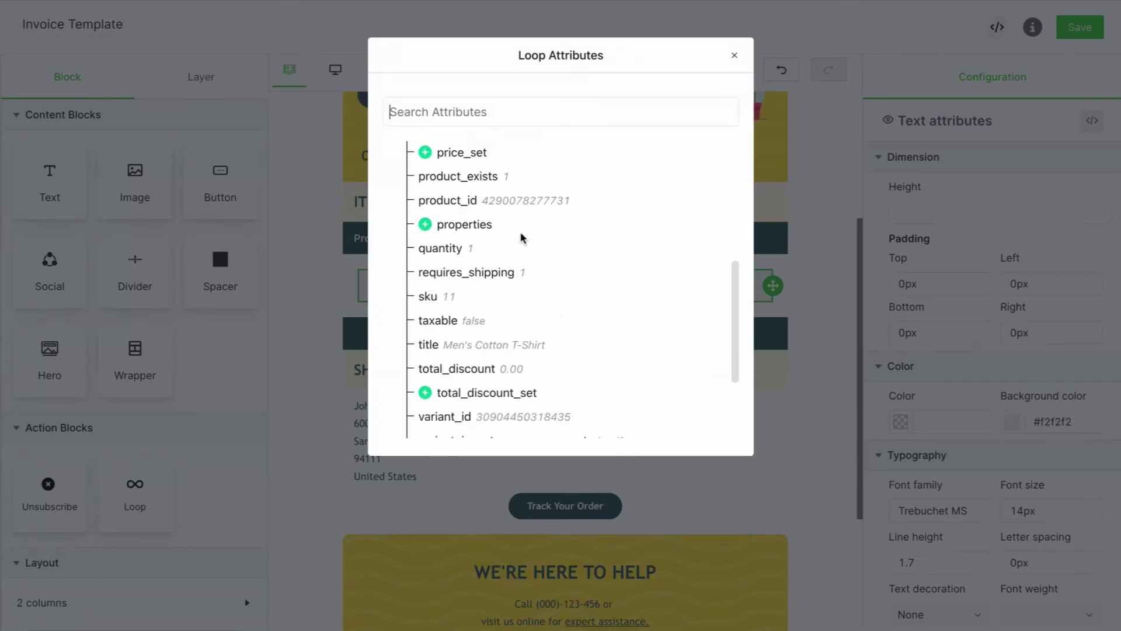
text(nam)
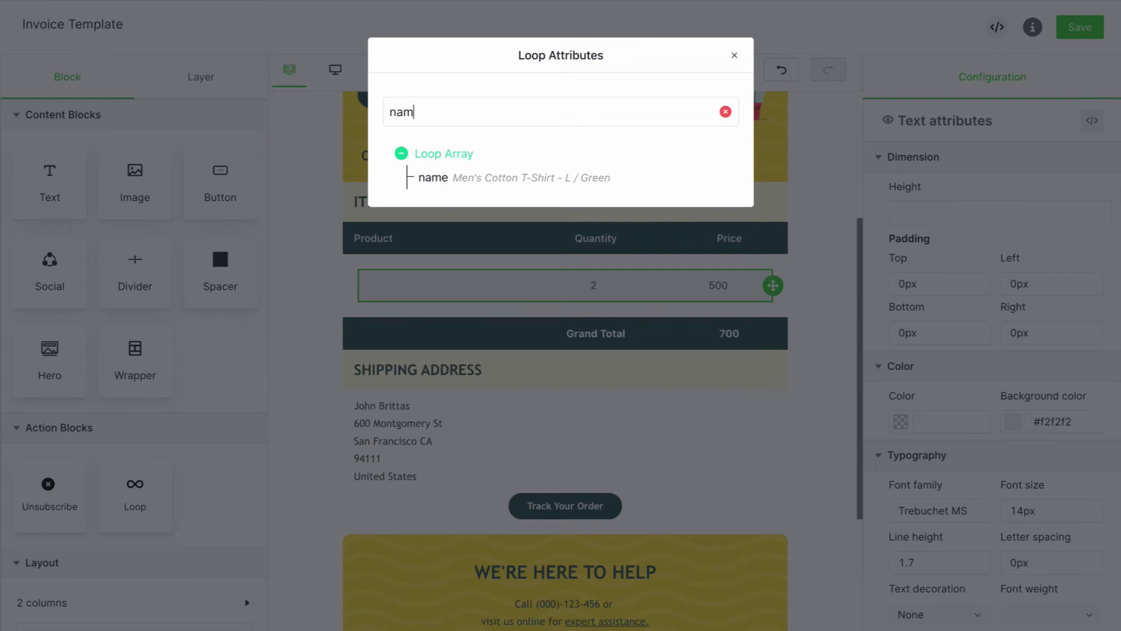
click(444, 179)
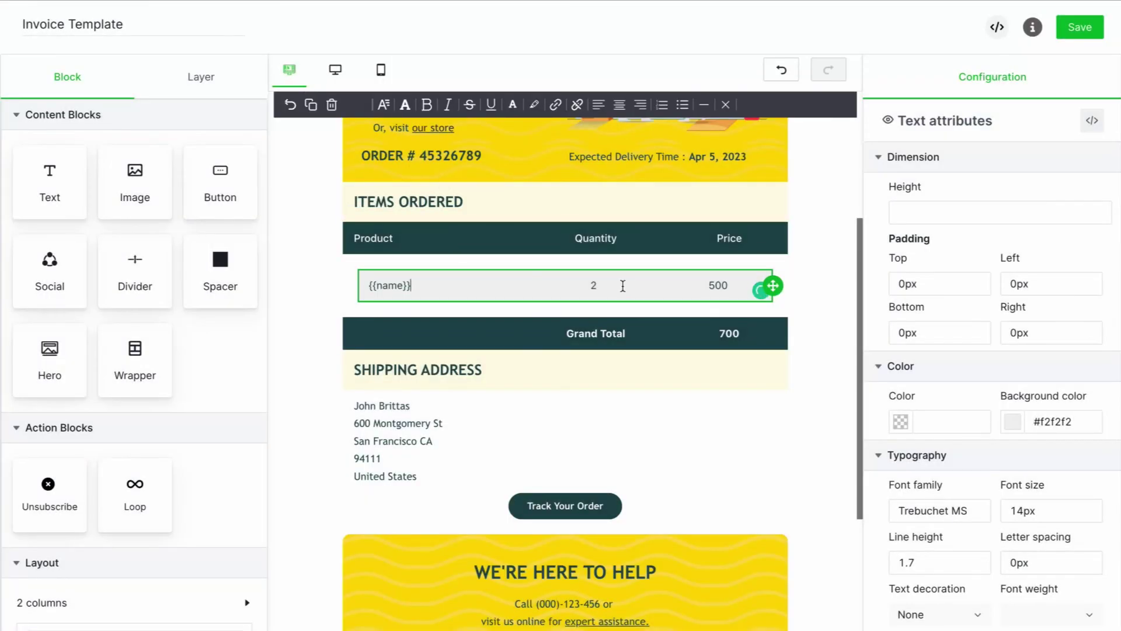
Step: Insert {{quantity}} and {{price}} placeholders and change the Grand Total 700 to {{total}}
click(594, 285)
scroll(535, 265, down, 2)
click(444, 409)
double_click(718, 285)
click(435, 253)
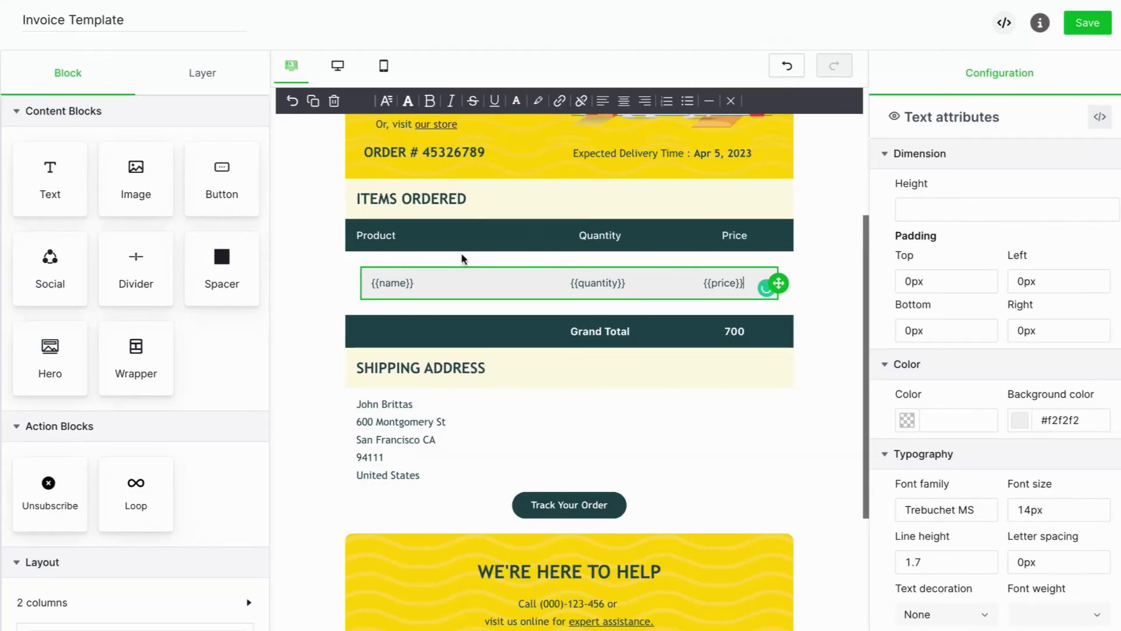
double_click(735, 331)
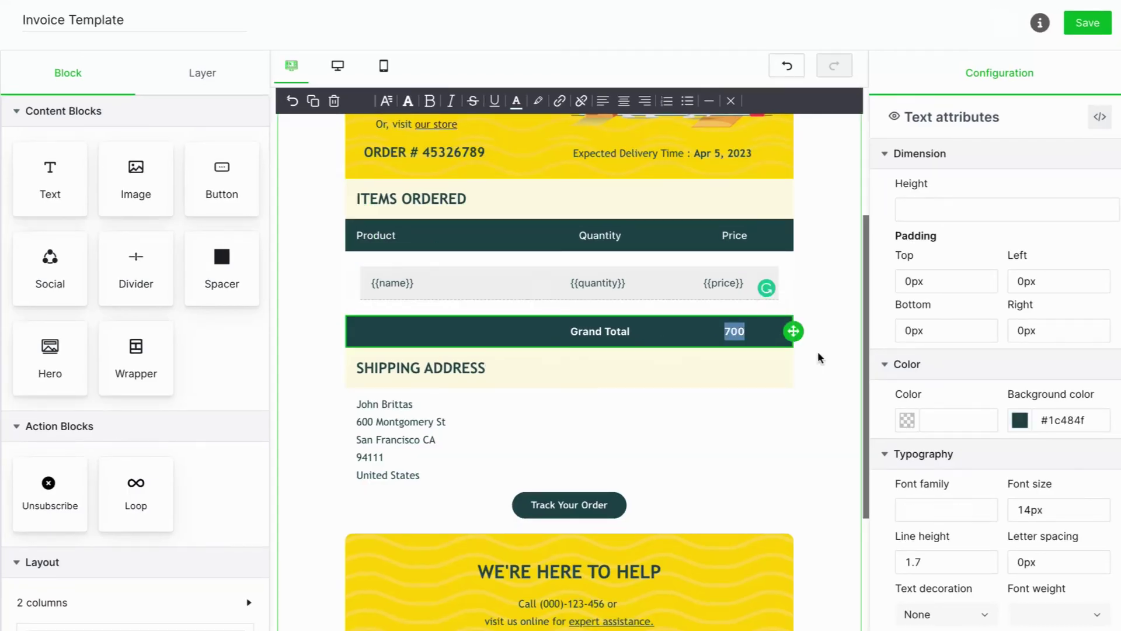
text({{t)
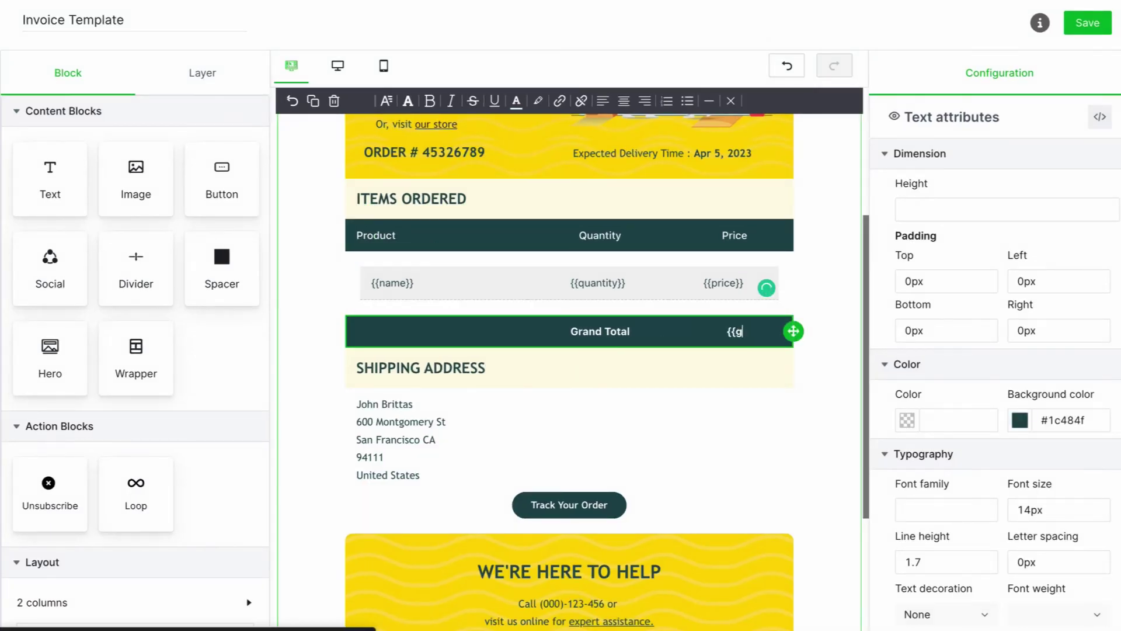
text(otal)
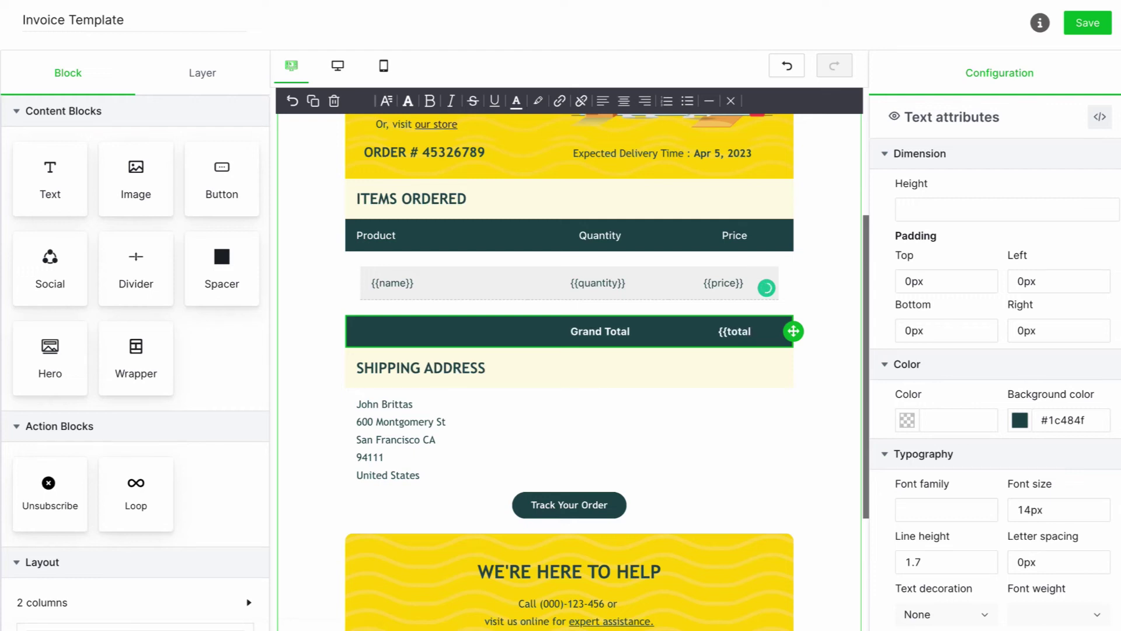
text(}})
click(920, 331)
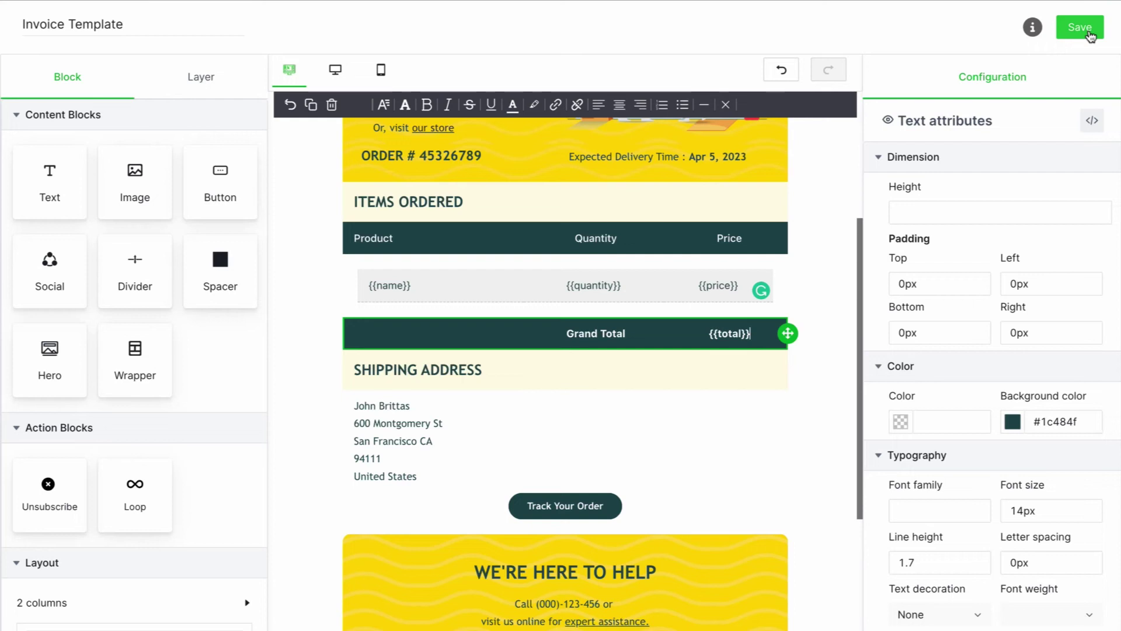
Step: Save the Invoice Template Shopify template, then duplicate the loop's order row three times
click(1080, 28)
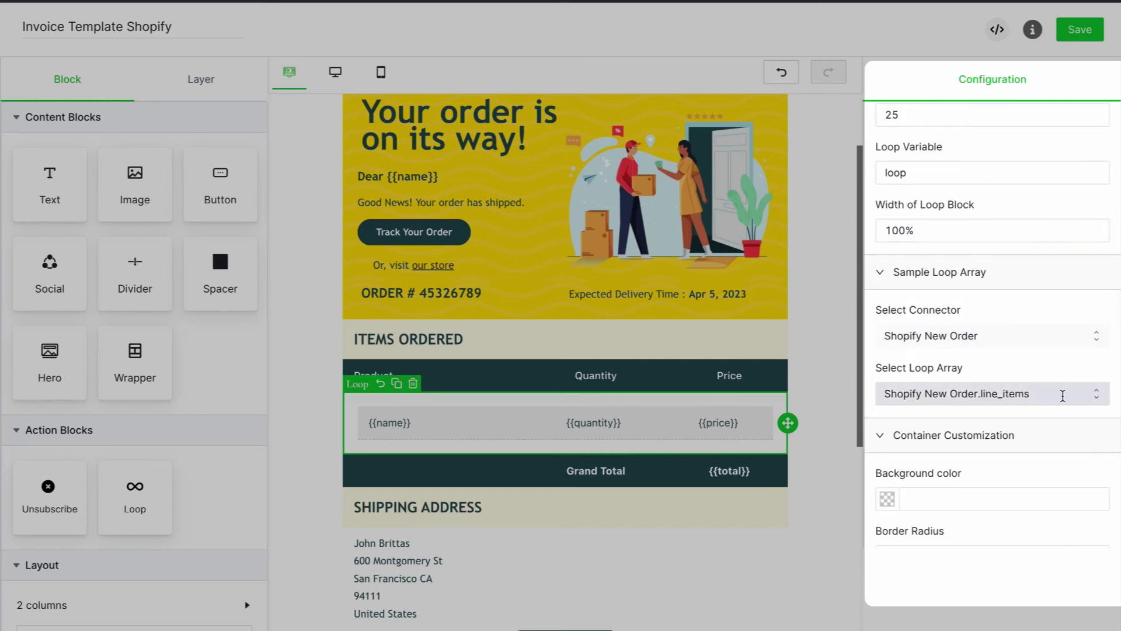
click(462, 426)
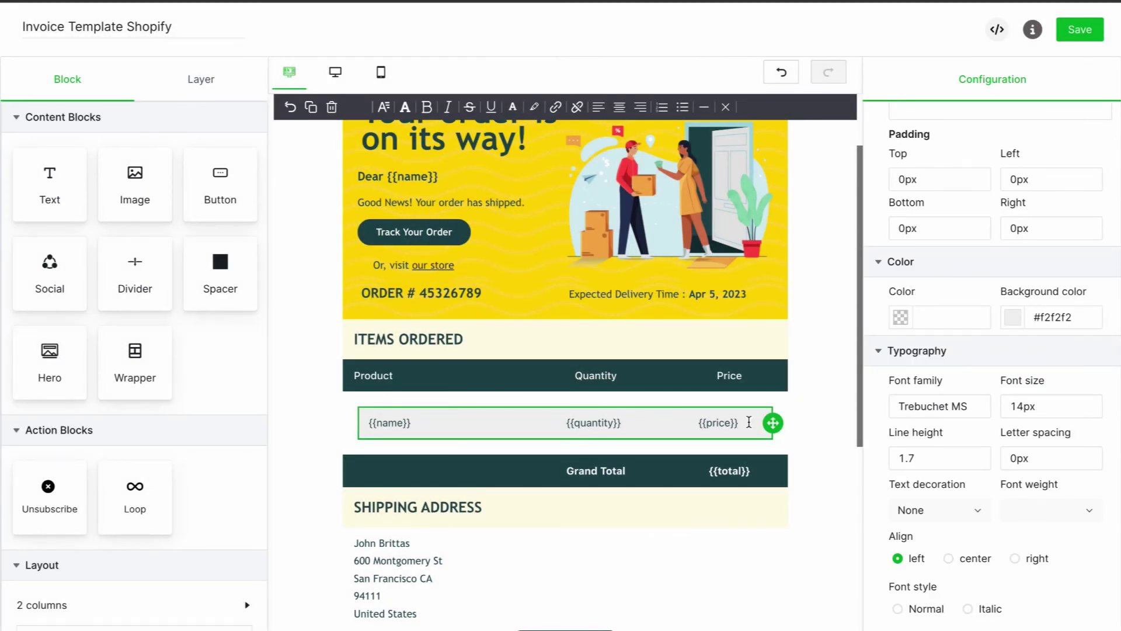
scroll(749, 422, down, 1)
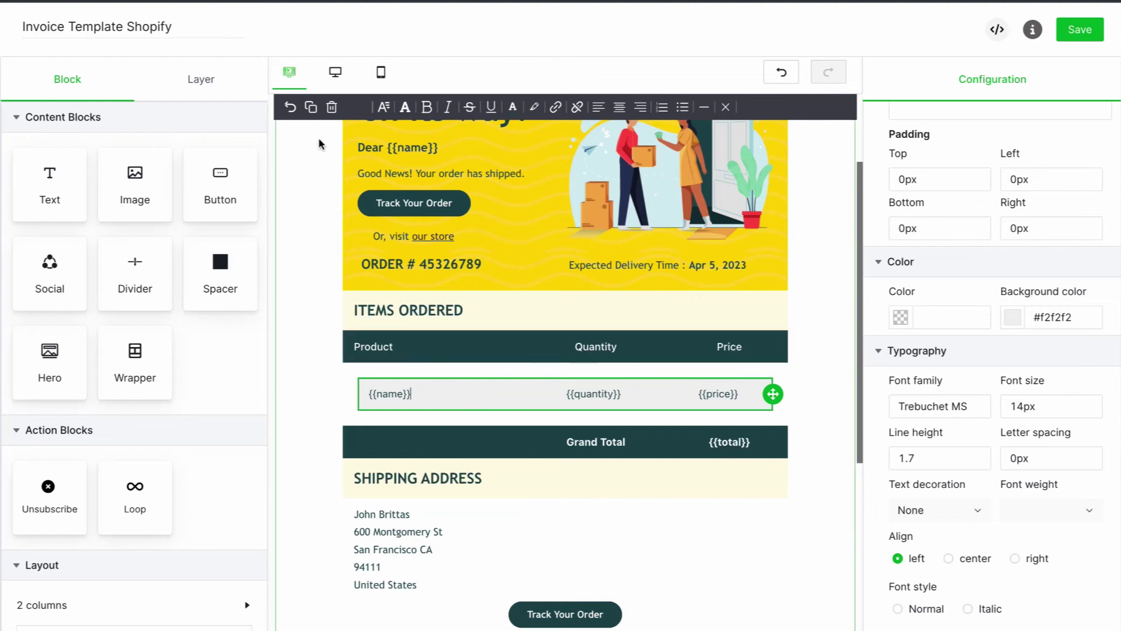
click(311, 108)
click(311, 108)
click(311, 107)
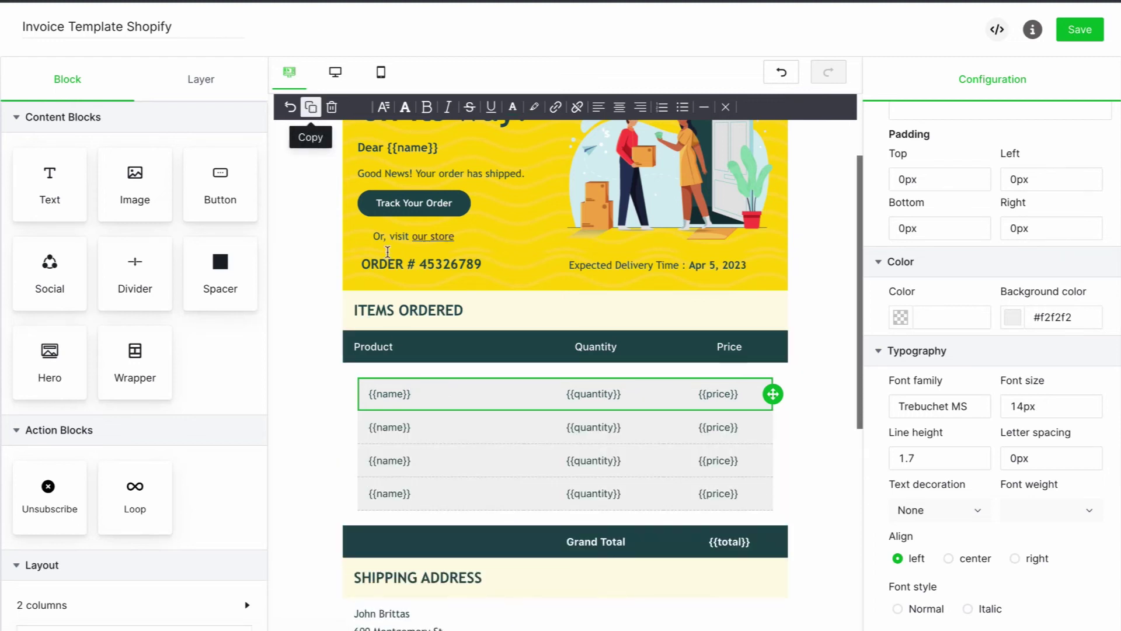
Step: Select each of the four order rows in turn to check them
click(496, 500)
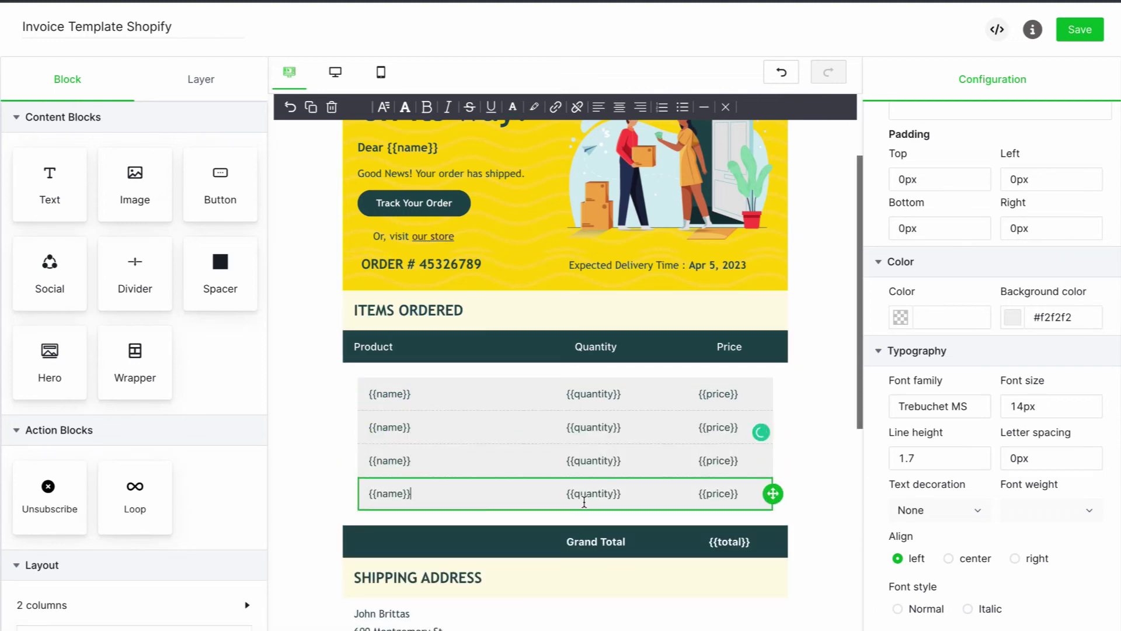
click(643, 459)
click(640, 430)
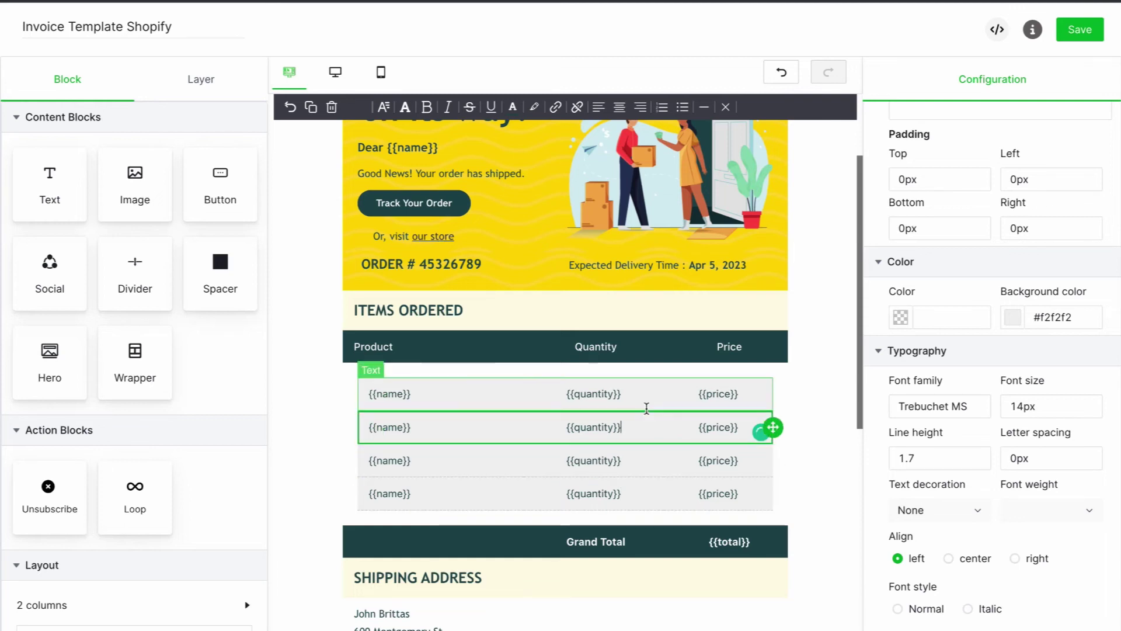
click(646, 405)
click(646, 430)
click(646, 460)
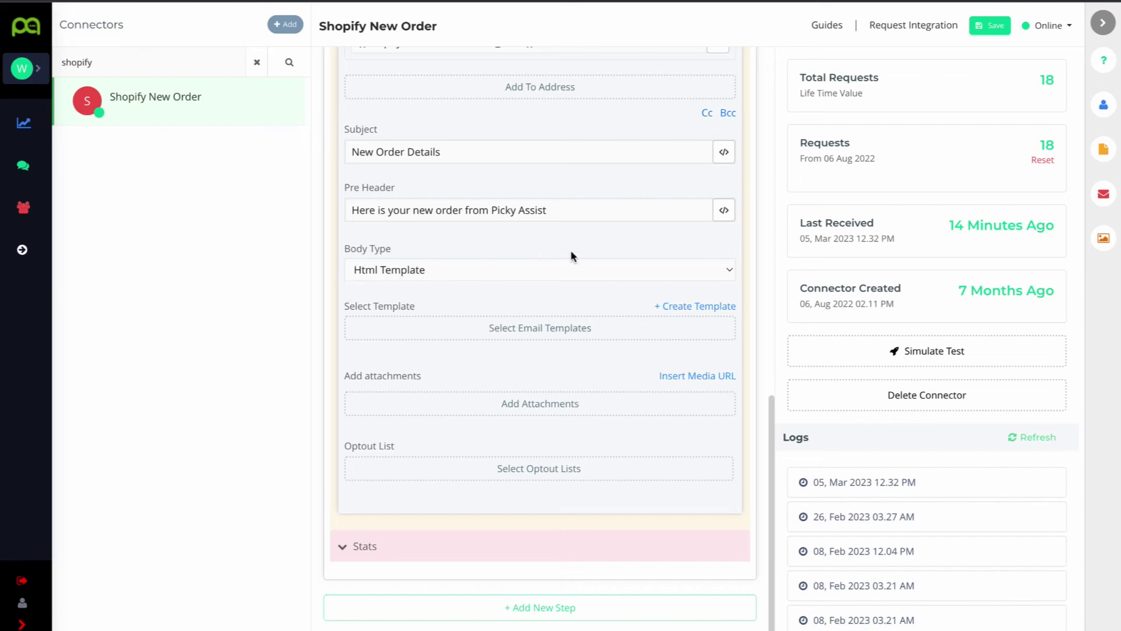
scroll(579, 292, down, 1)
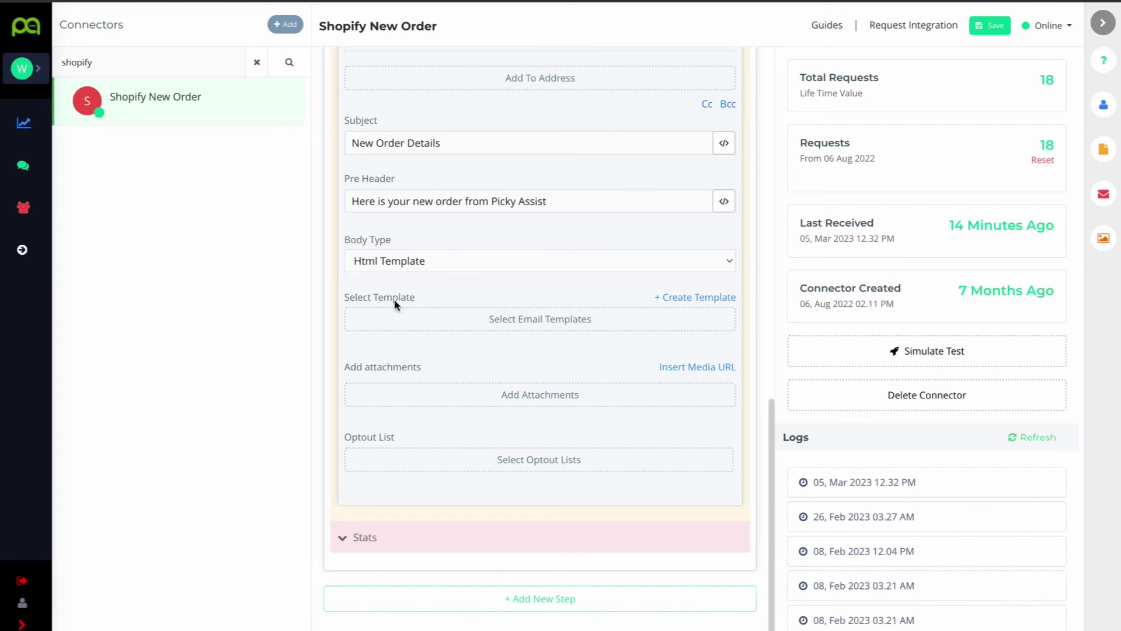
click(565, 323)
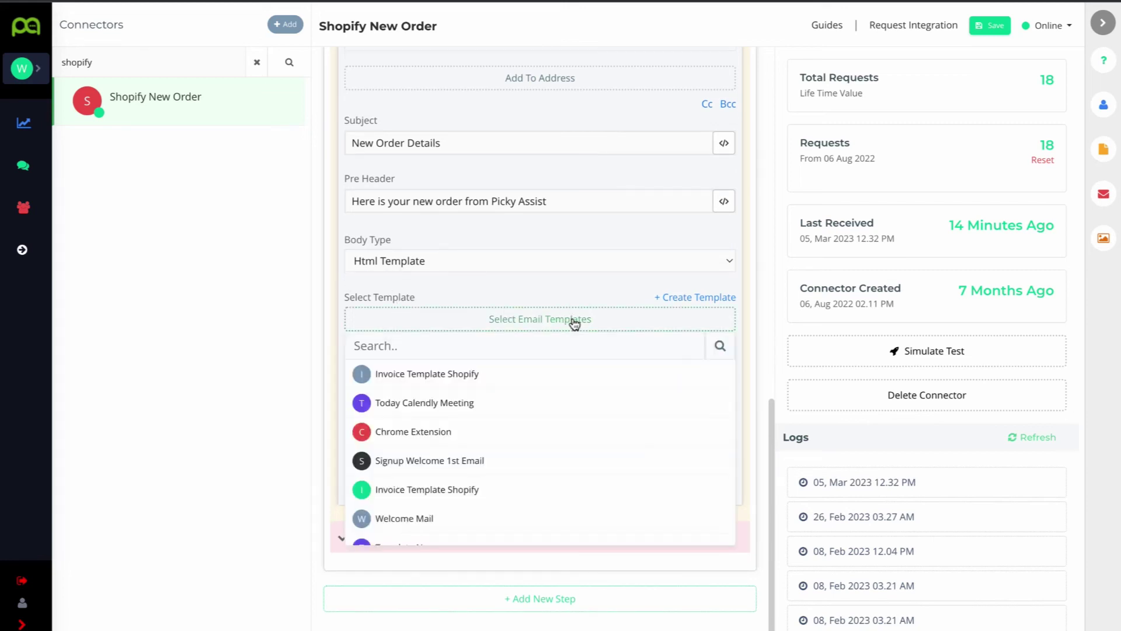
click(502, 379)
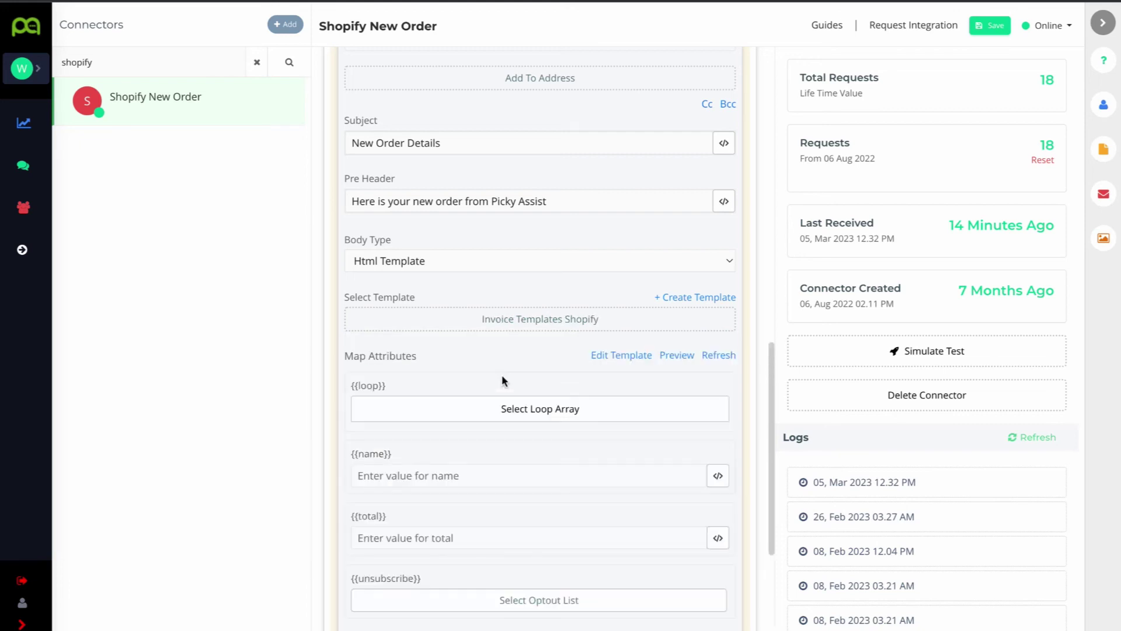
scroll(532, 382, down, 3)
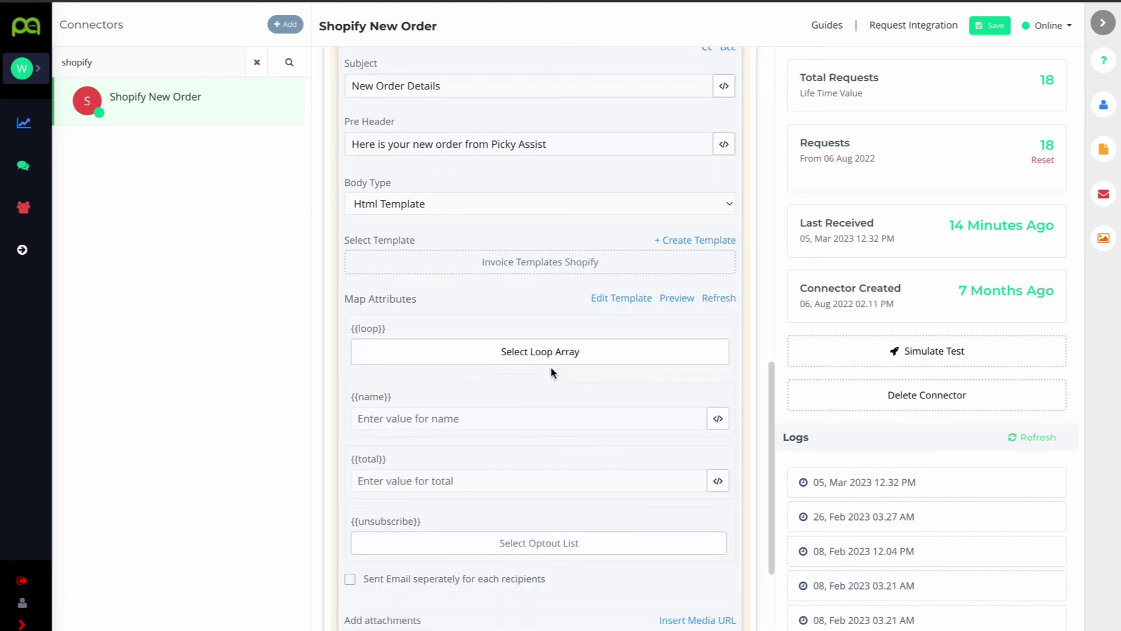
scroll(552, 371, down, 1)
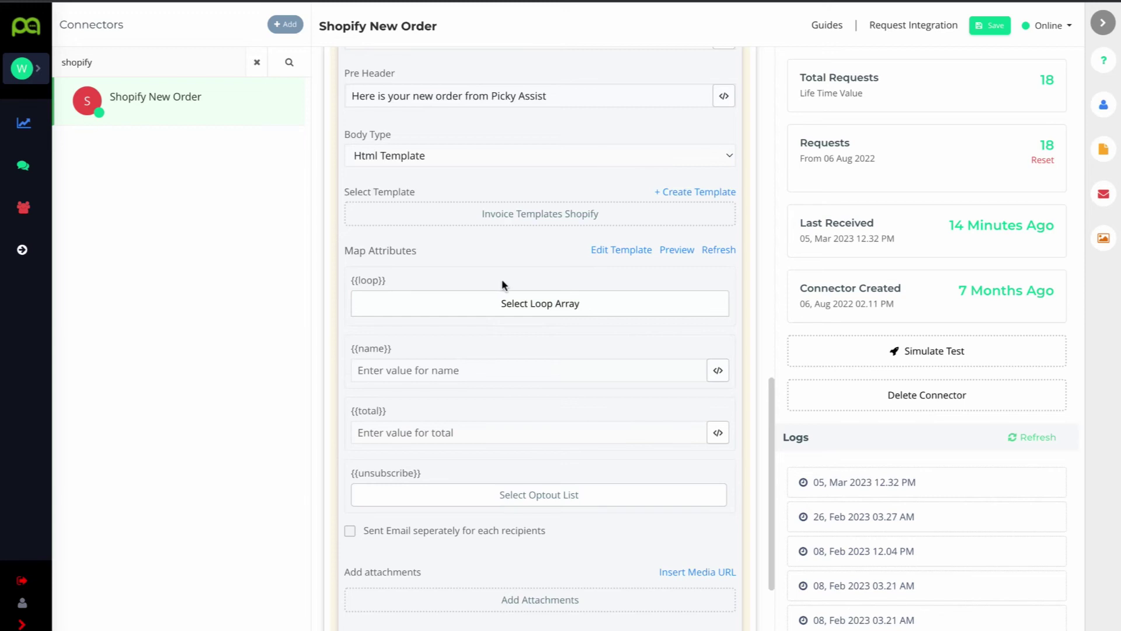
scroll(503, 285, down, 1)
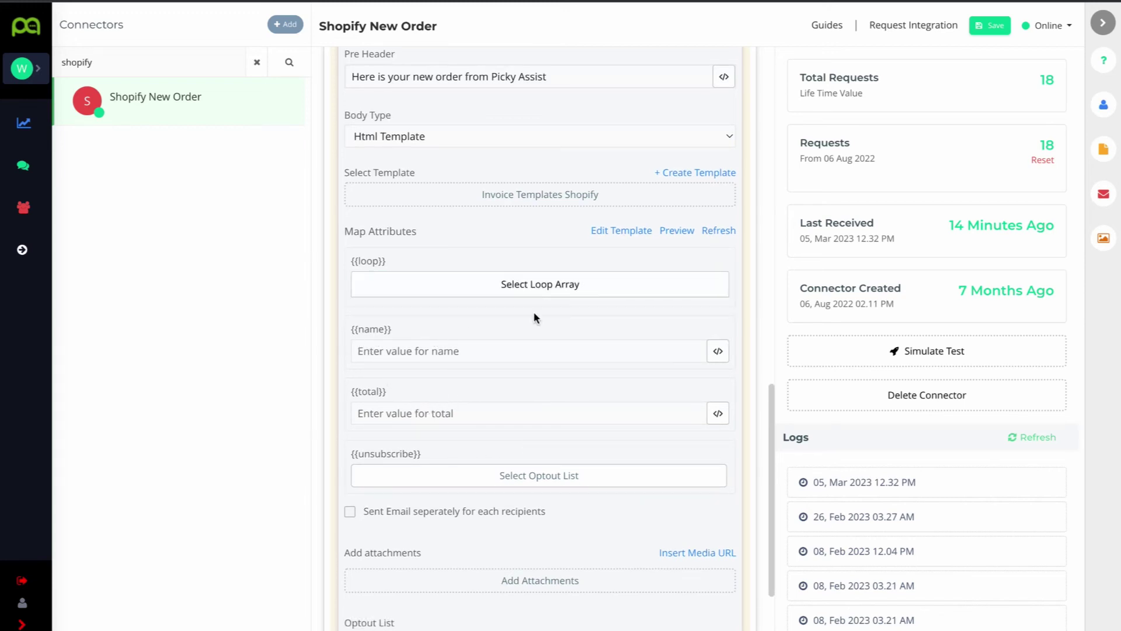
scroll(533, 313, down, 1)
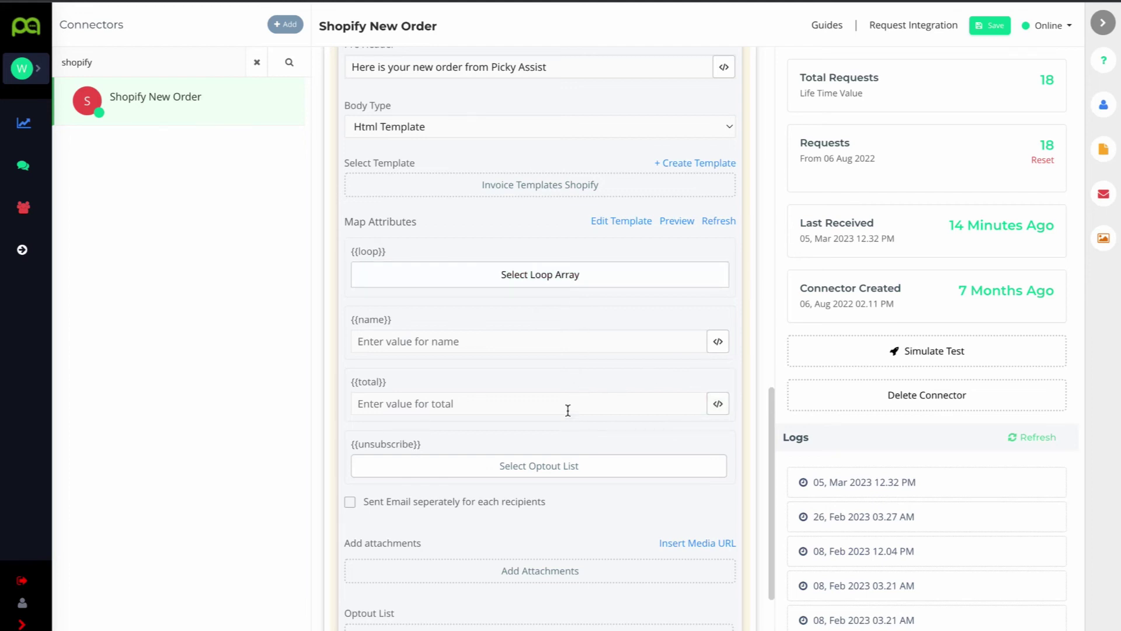
scroll(569, 413, down, 1)
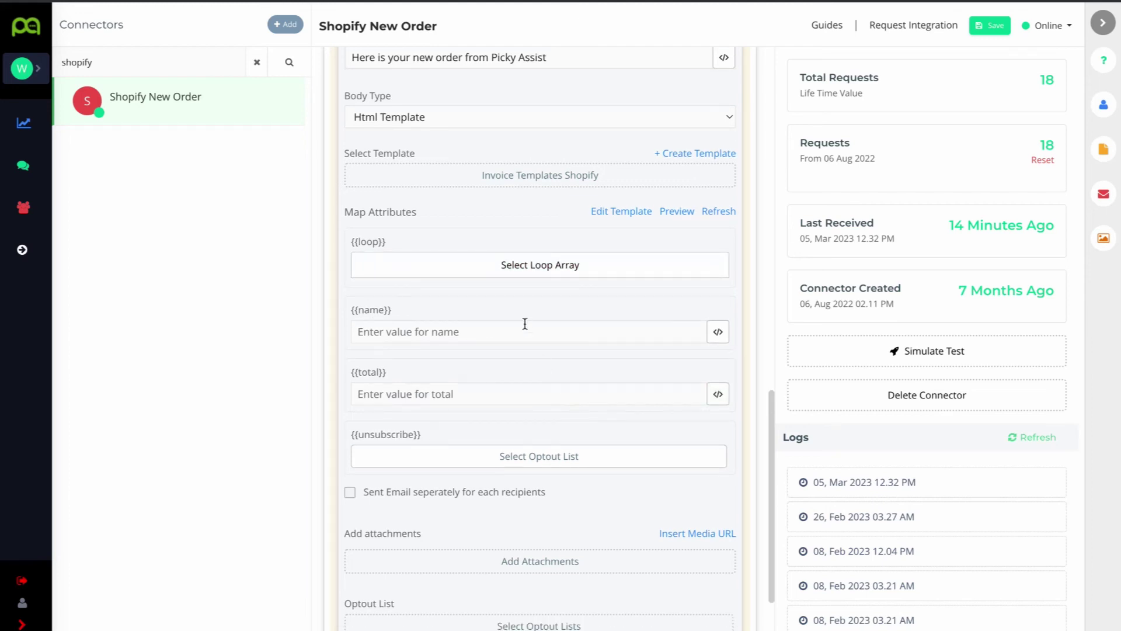
scroll(525, 321, up, 2)
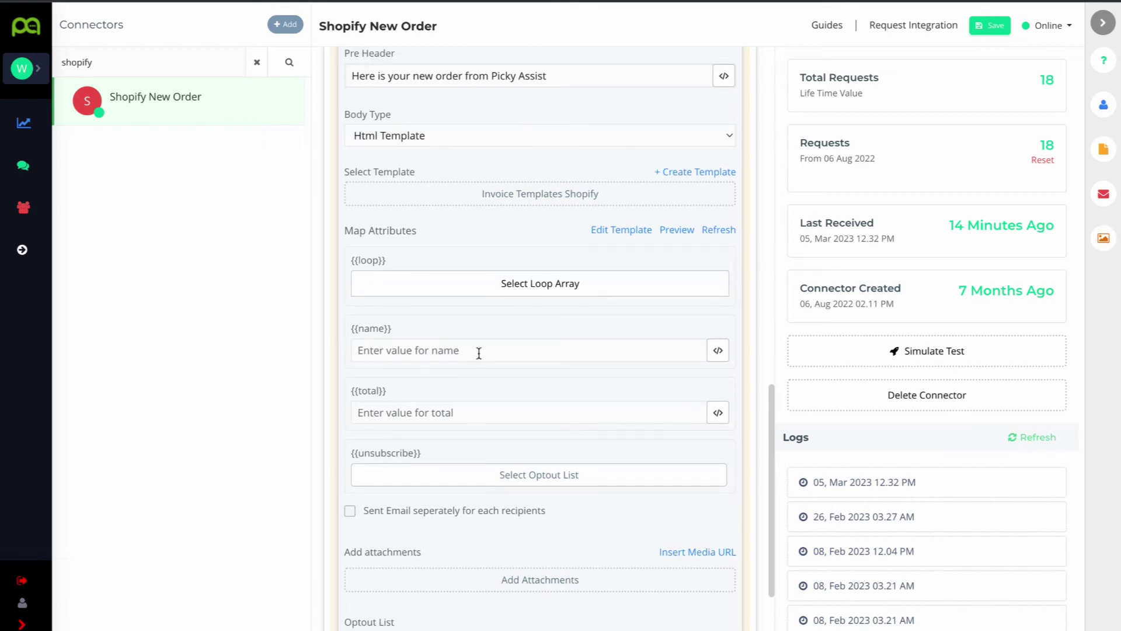
Step: Set the template's loop array to the order's line_items
click(552, 290)
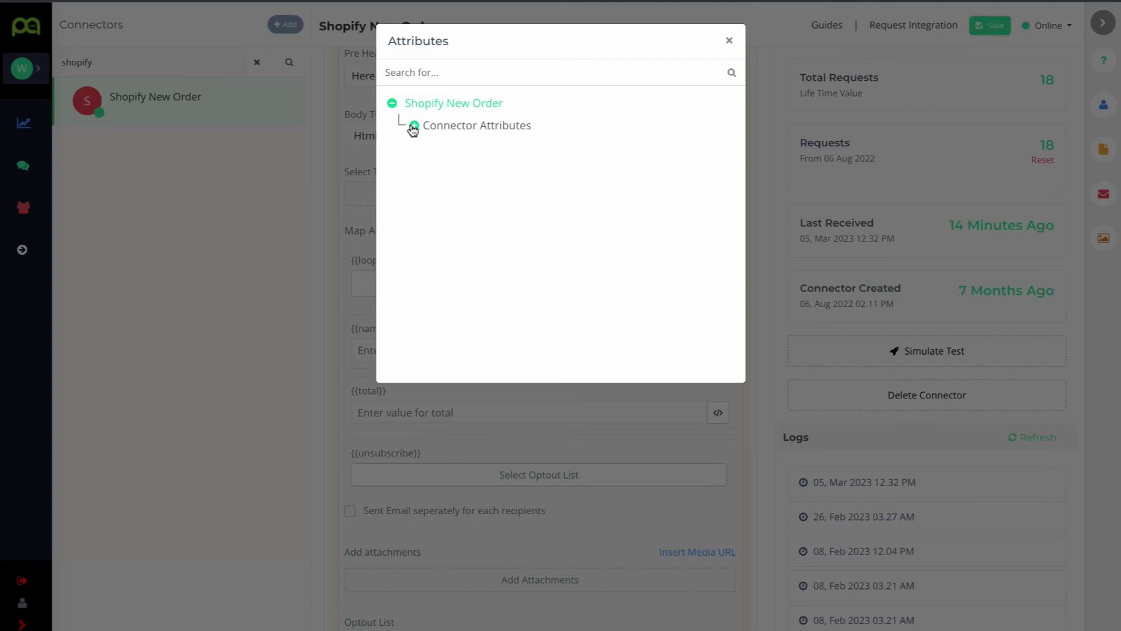
click(414, 125)
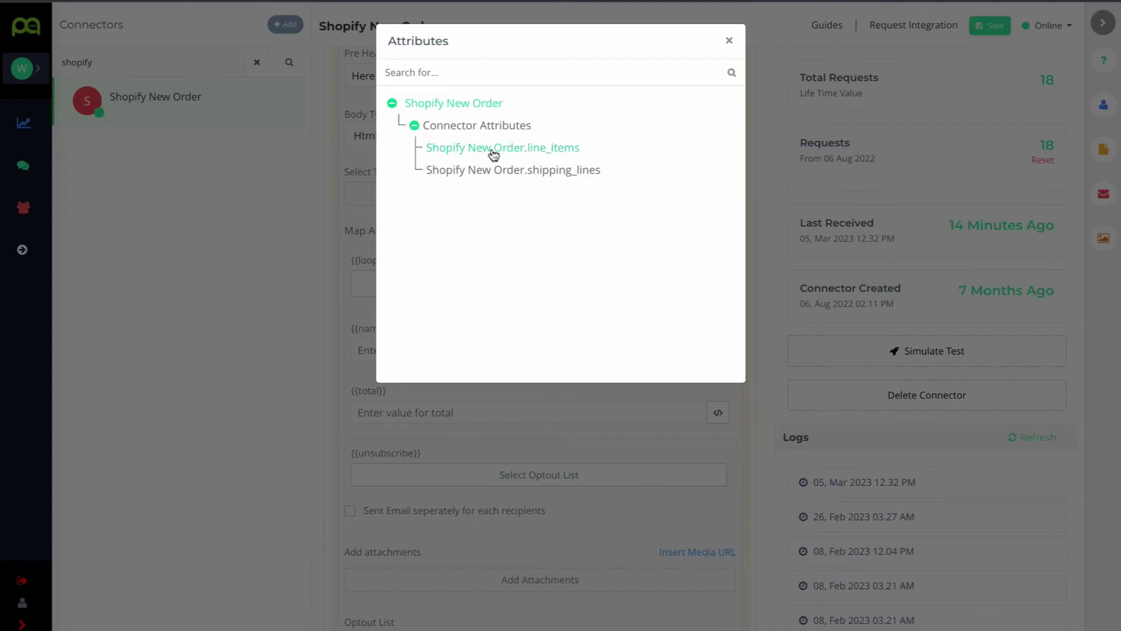
click(528, 150)
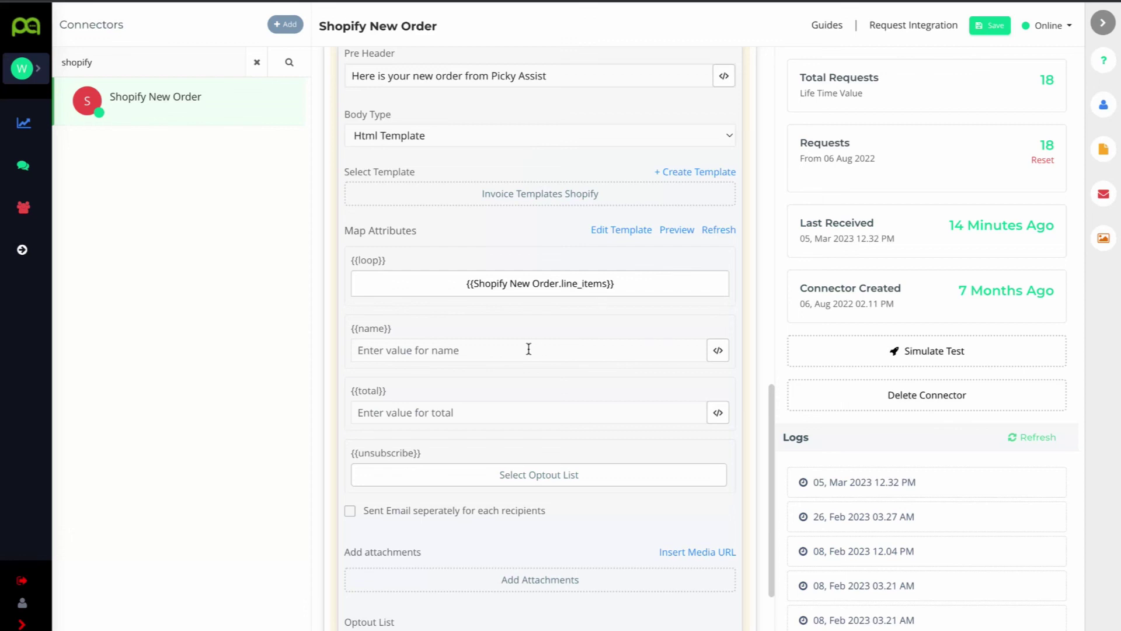
scroll(551, 347, down, 1)
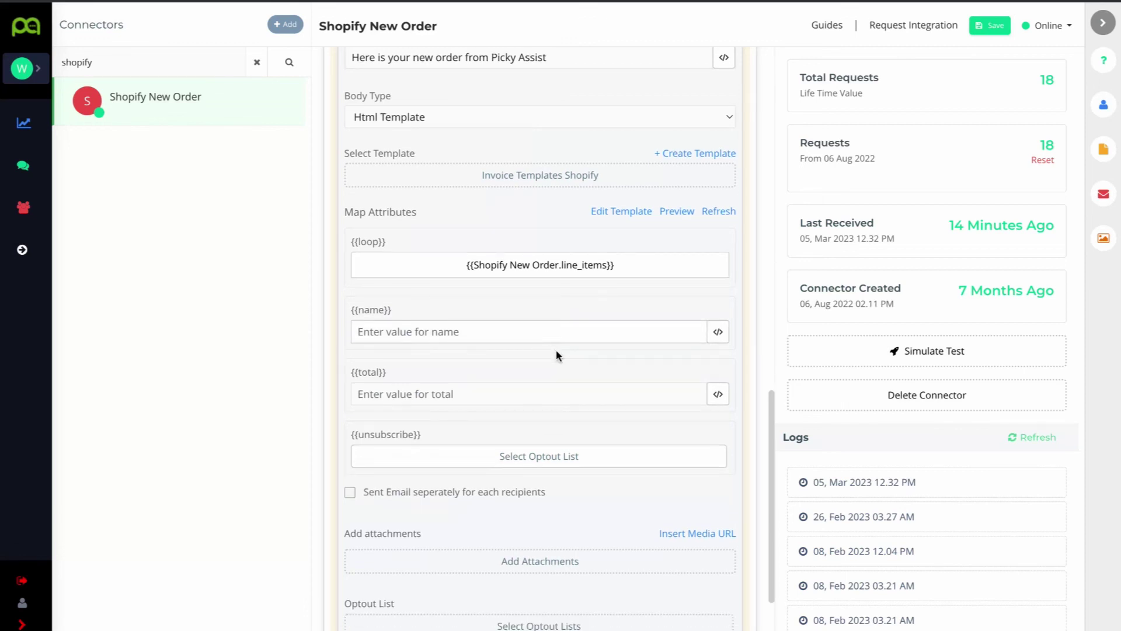
Step: Map the total placeholder to the order's current_total_price
click(717, 394)
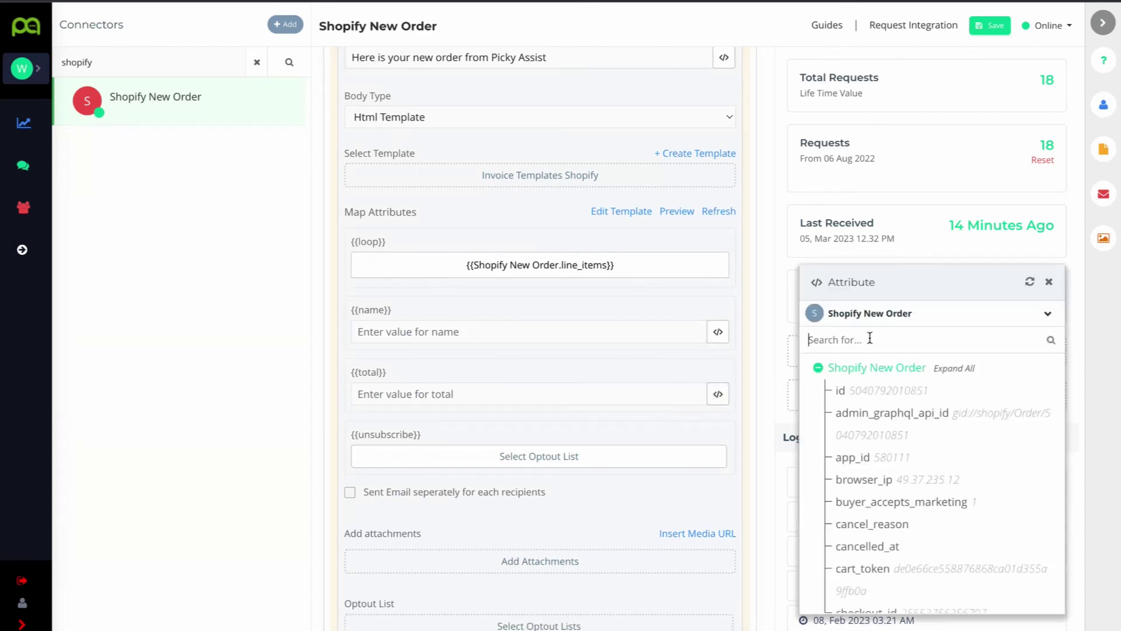
text(total)
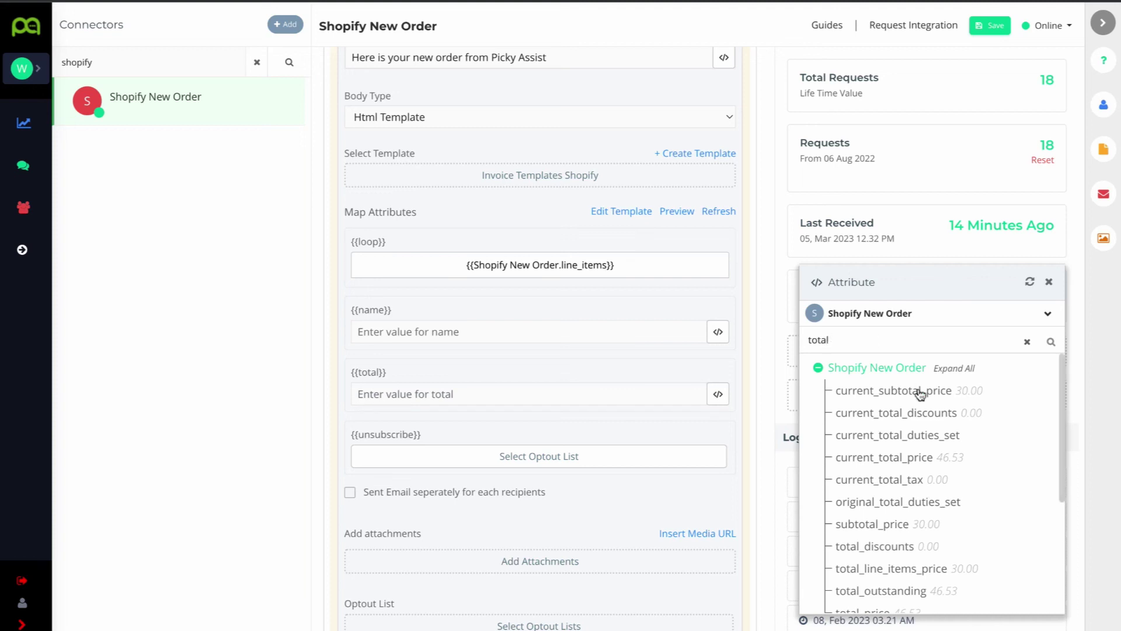
click(916, 461)
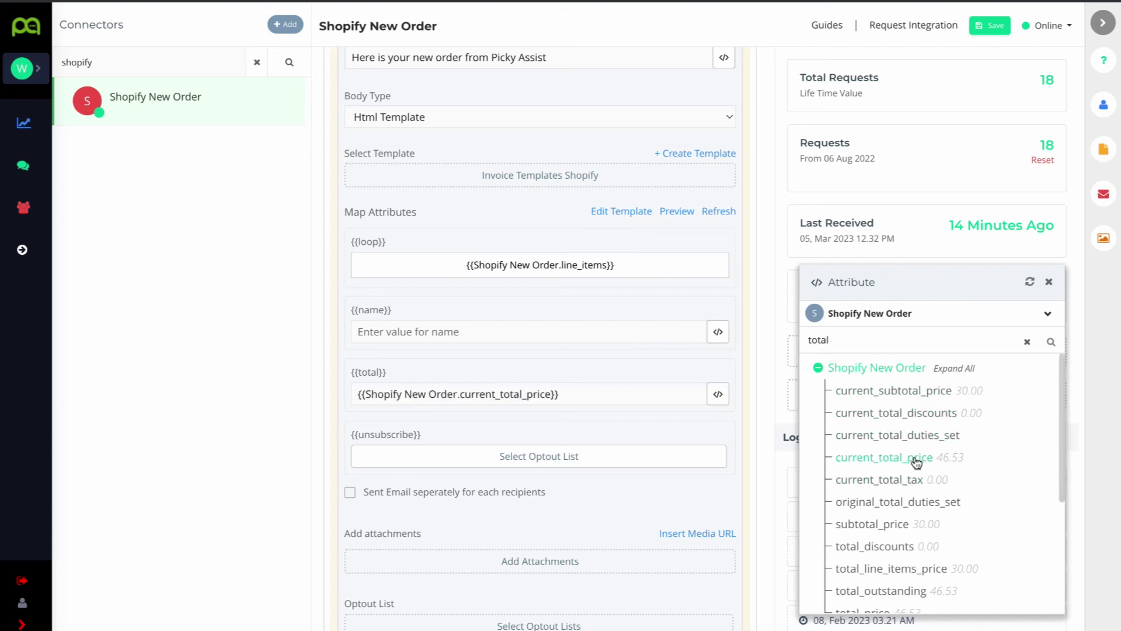
scroll(572, 452, down, 1)
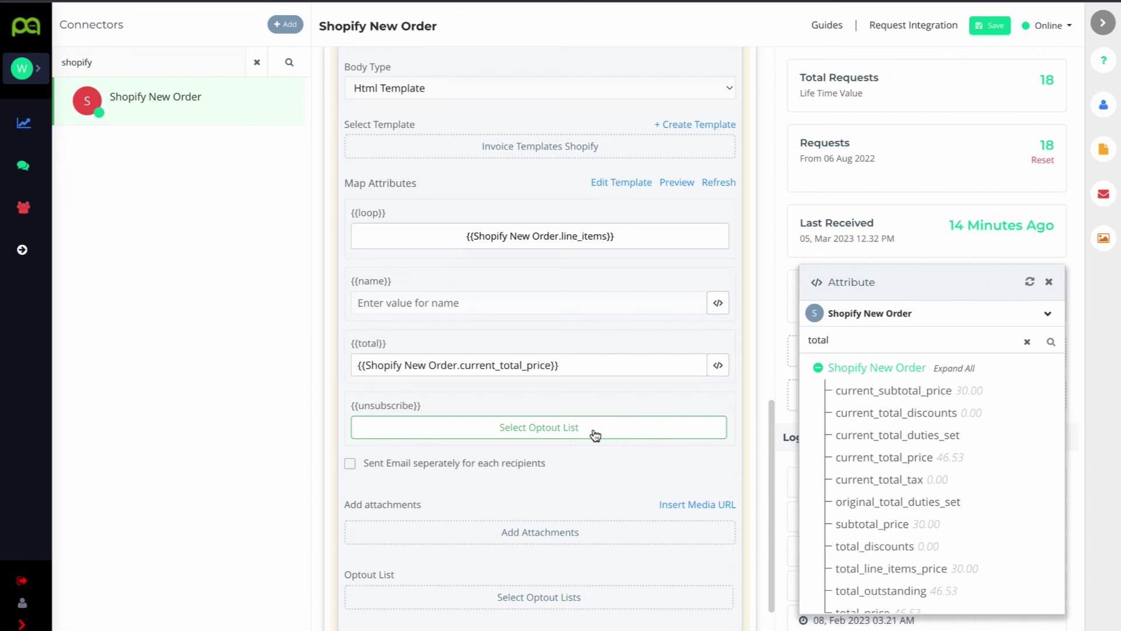
Step: Use DEFAULT OPTOUT for unsubscribing and add Opt Out Signup Series as the optout list
click(592, 432)
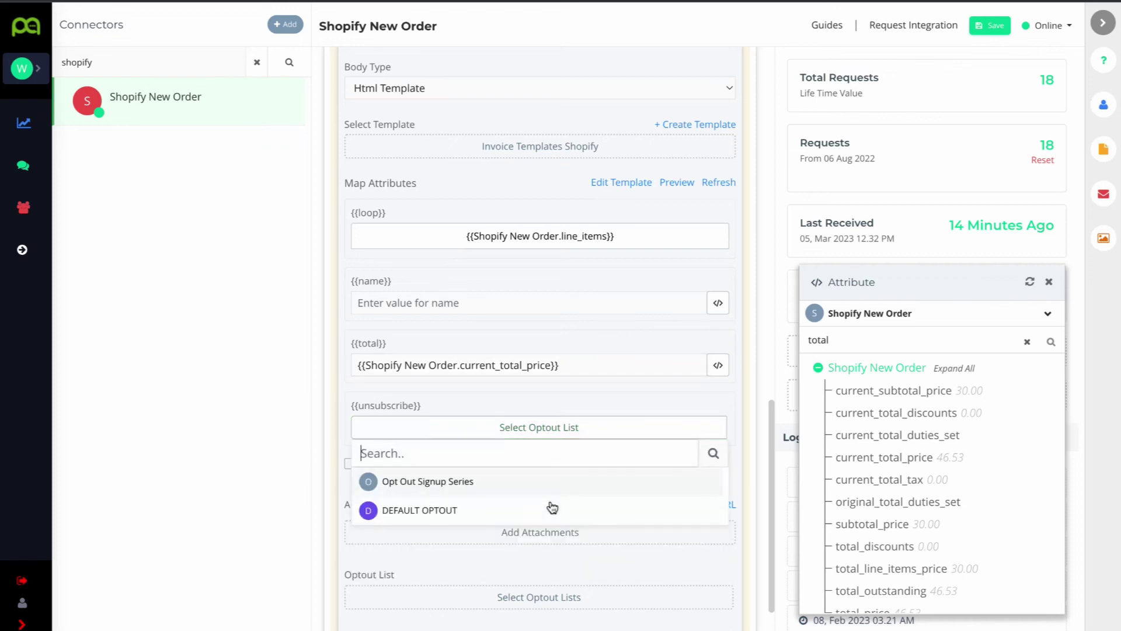
click(551, 510)
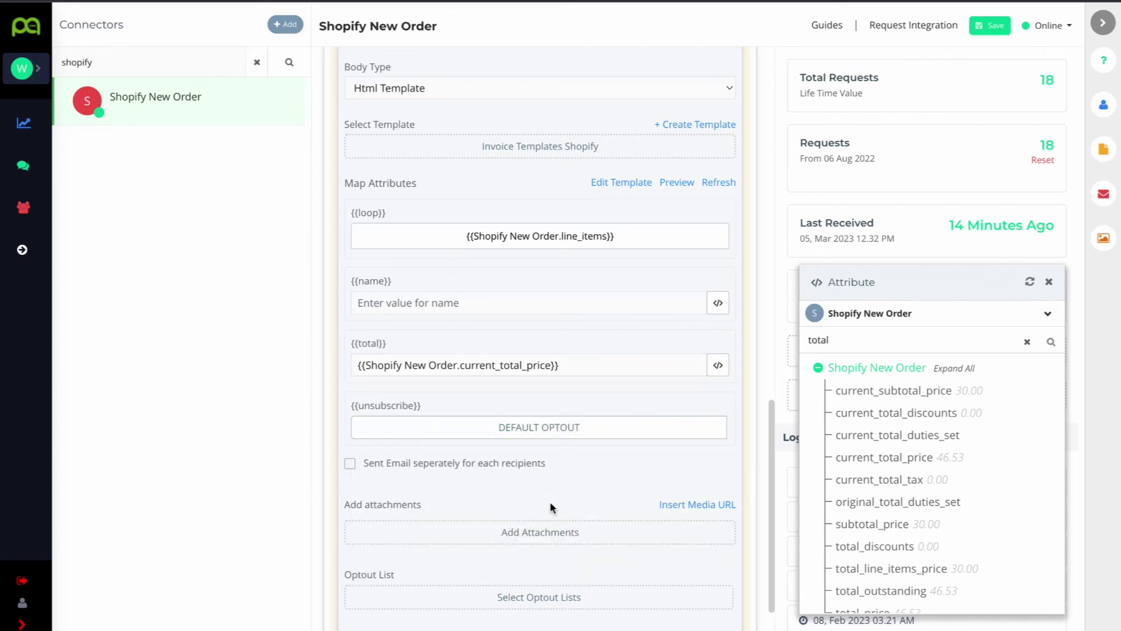
click(1048, 282)
scroll(563, 444, down, 1)
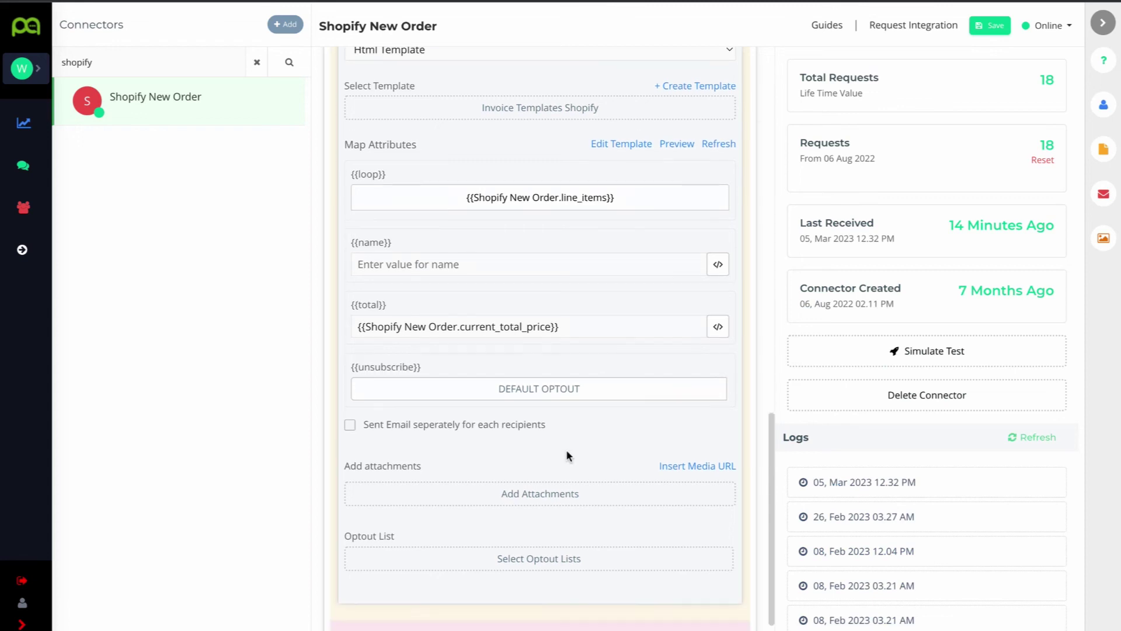
click(564, 560)
scroll(566, 560, down, 3)
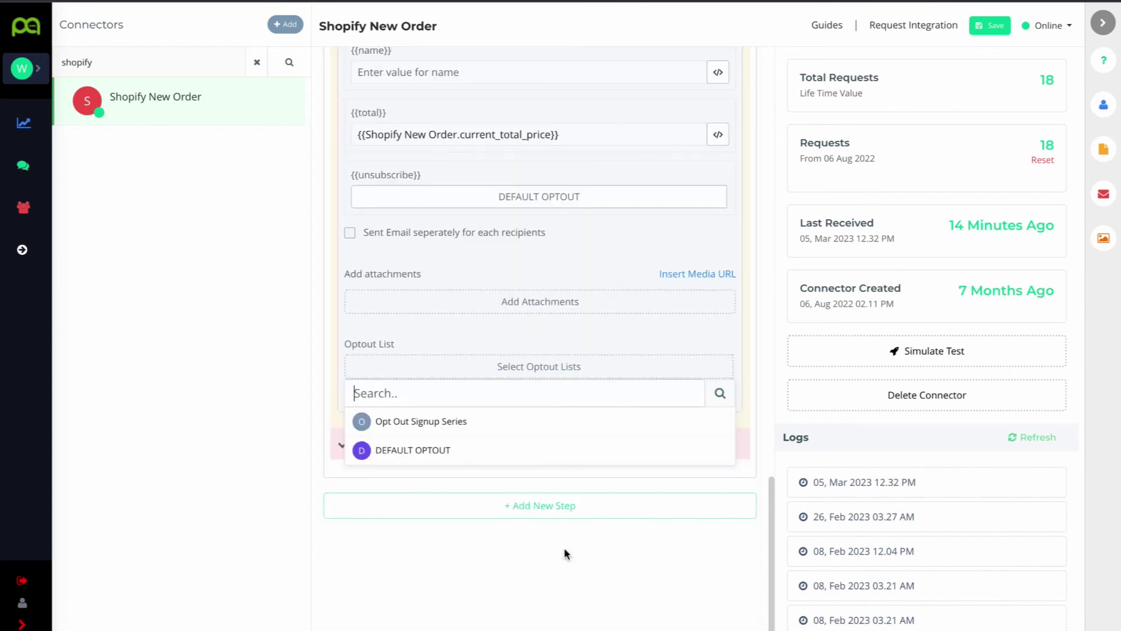
click(503, 422)
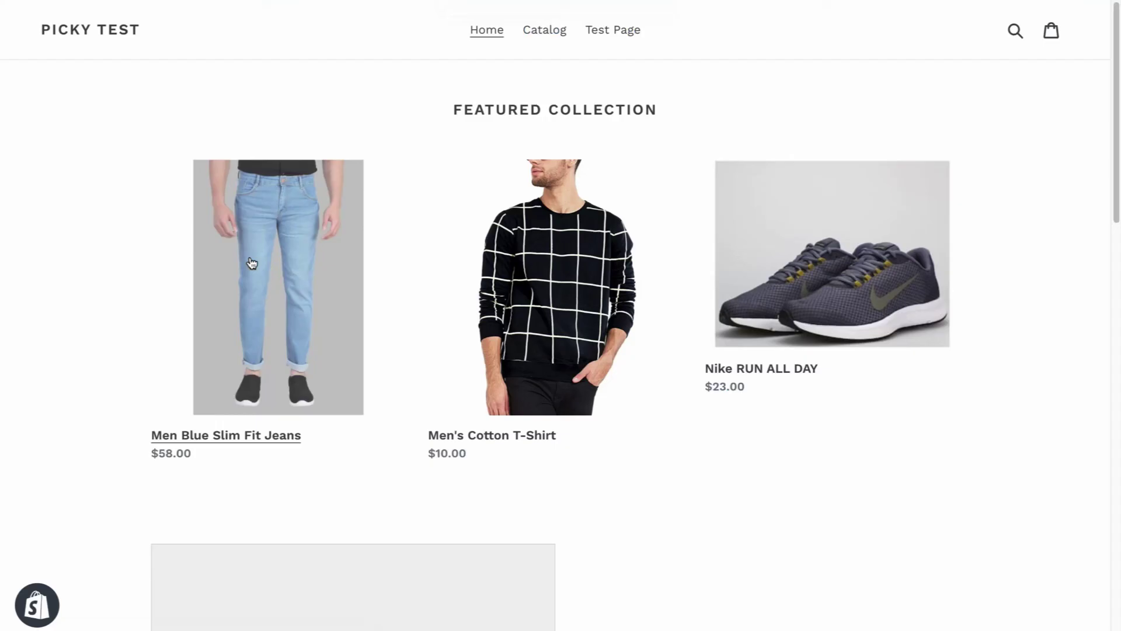
Step: Add the Men Blue Slim Fit Jeans to the store cart and view the cart
click(278, 287)
click(715, 208)
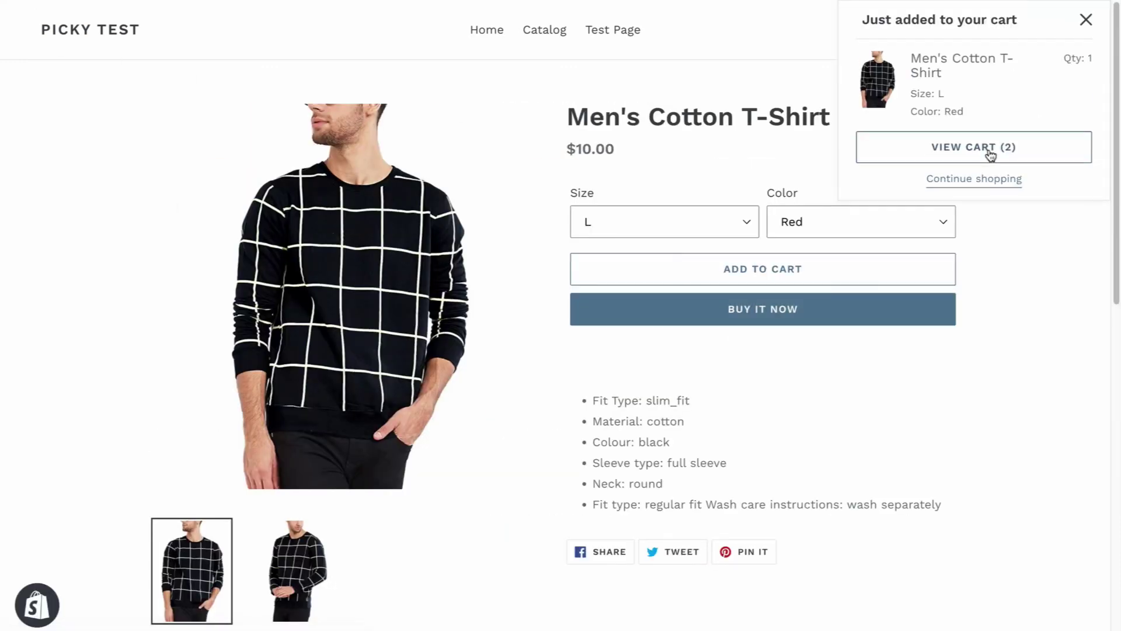
click(991, 155)
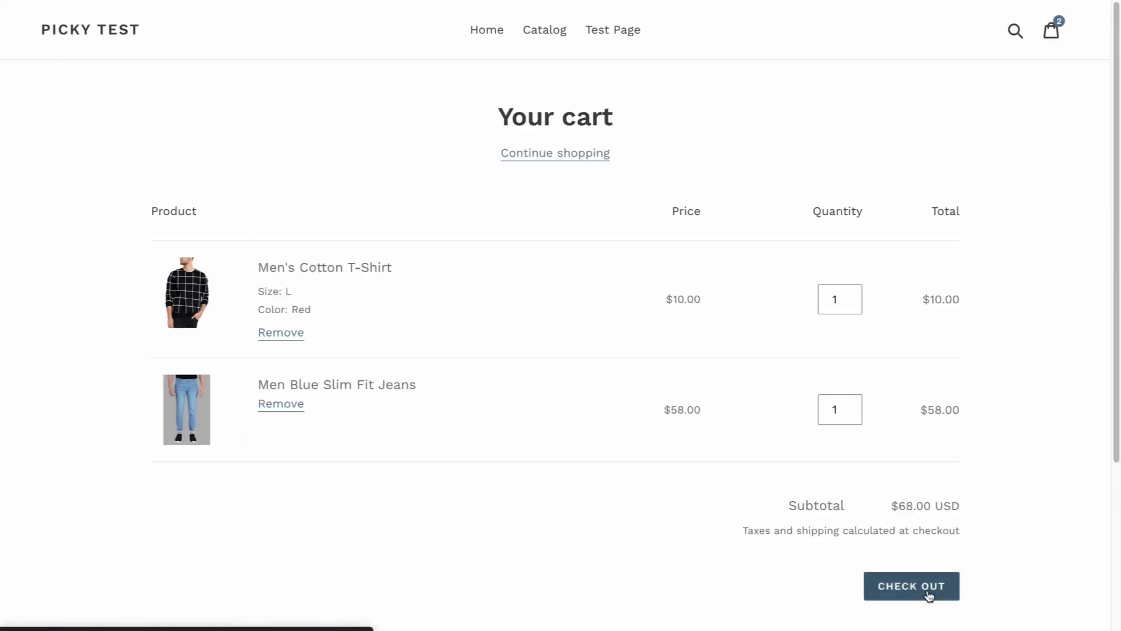
Step: Check out the T-shirt and jeans order
click(514, 548)
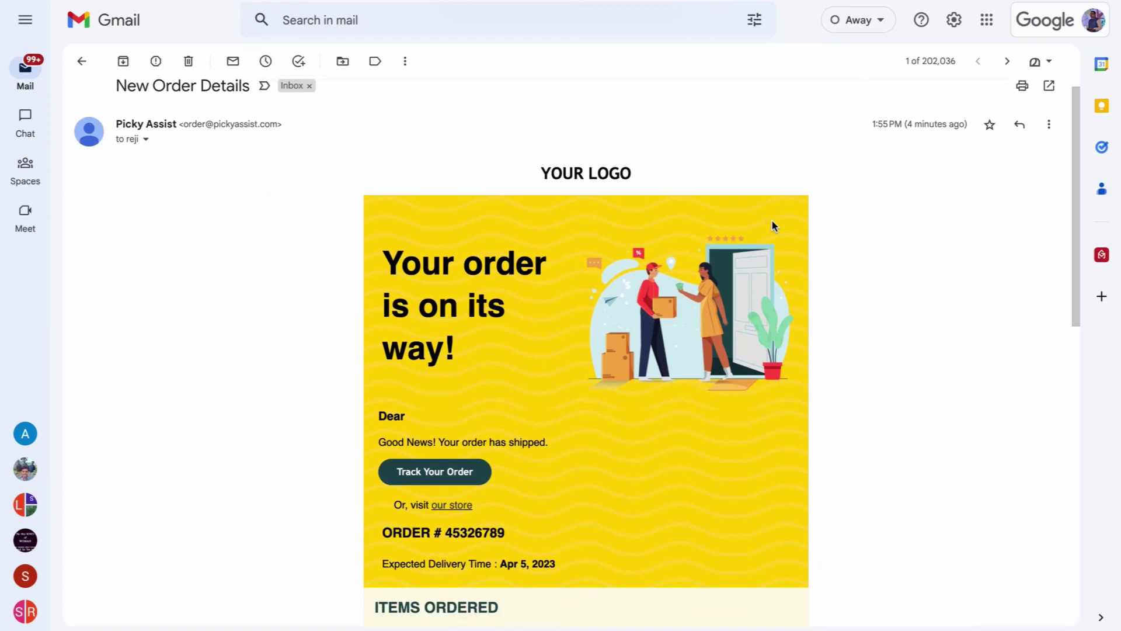
scroll(772, 221, down, 4)
scroll(772, 226, down, 3)
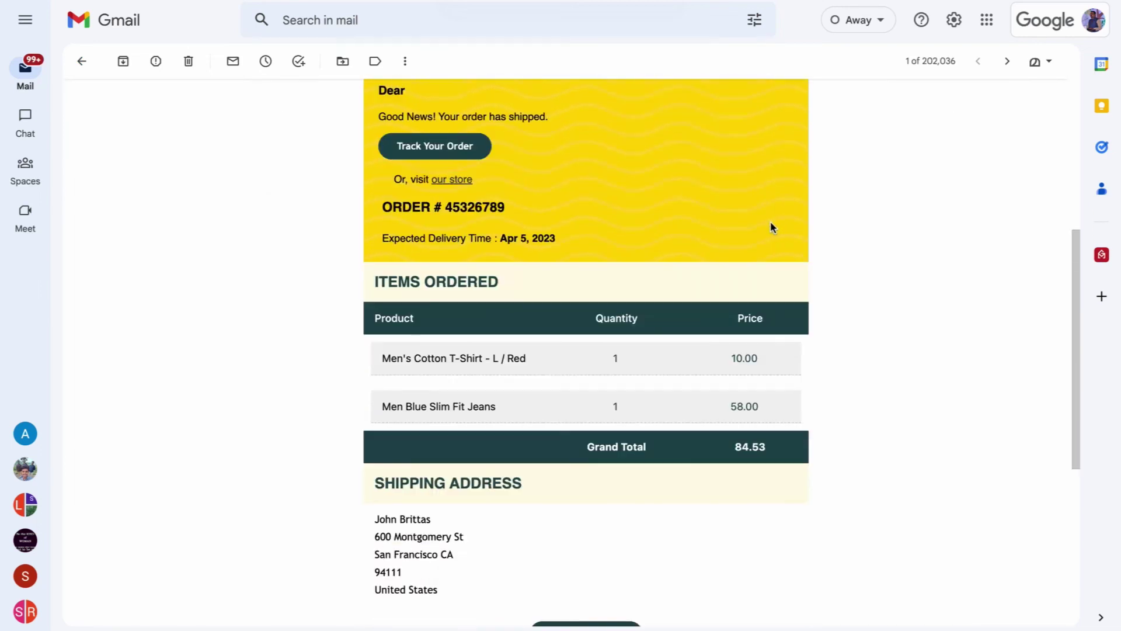
Step: In the New Order Details email, verify T-shirt 10.00, Blue Slim Fit Jeans 58.00 and 84.53 grand total
triple_click(509, 362)
double_click(742, 358)
drag(406, 406, 563, 405)
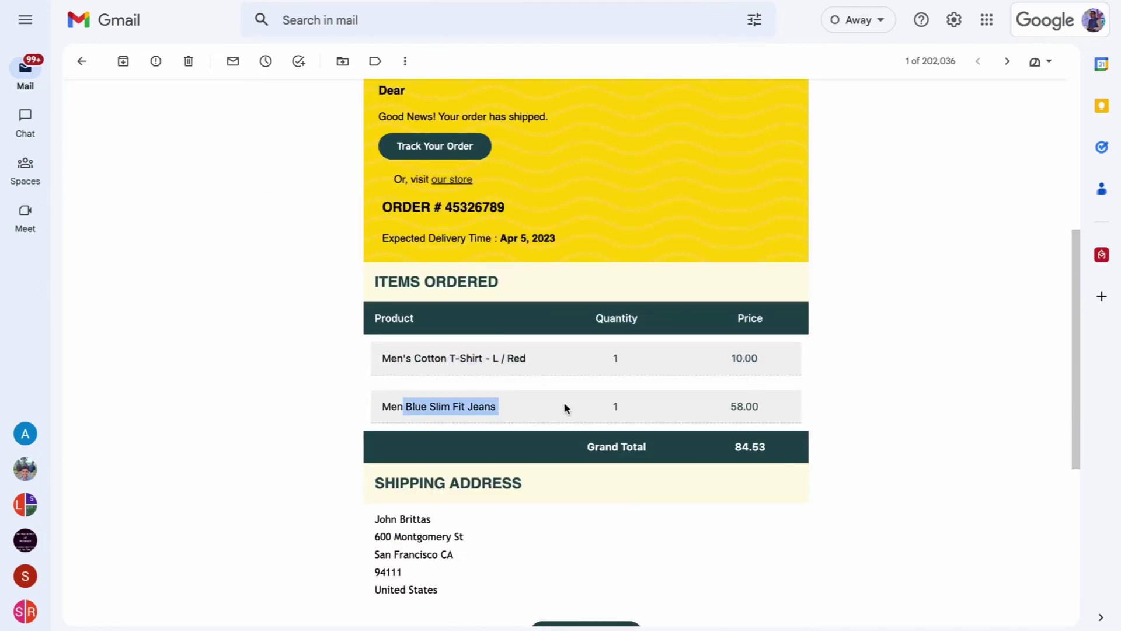
double_click(743, 406)
double_click(737, 447)
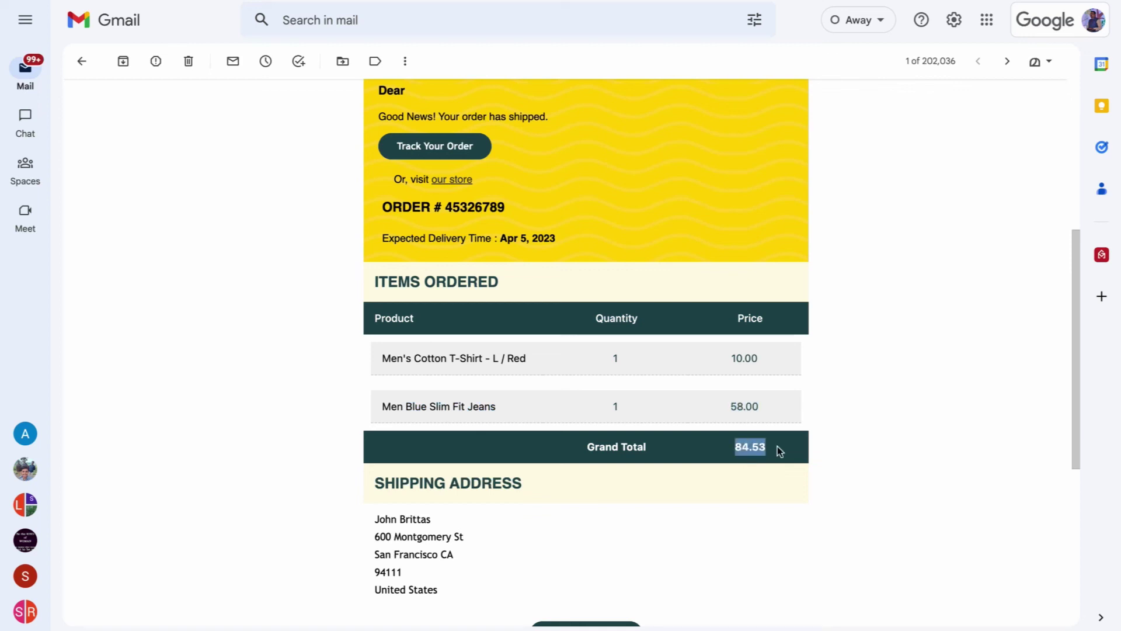
click(845, 391)
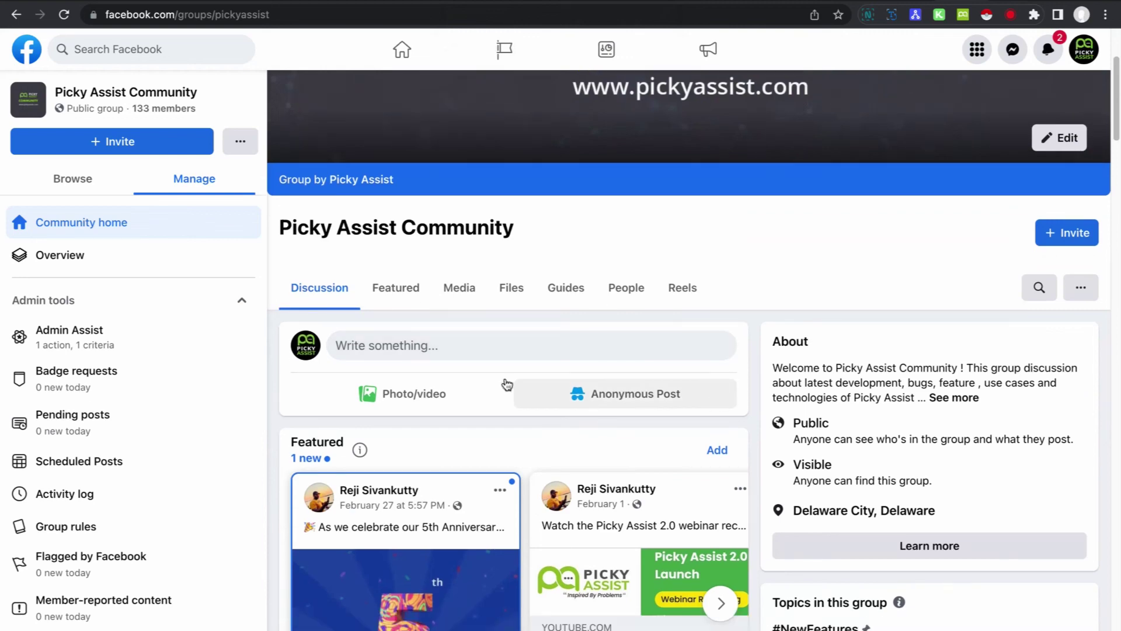
Step: Start a Create post in the Picky Assist Community group, typing 'Post your'
click(493, 345)
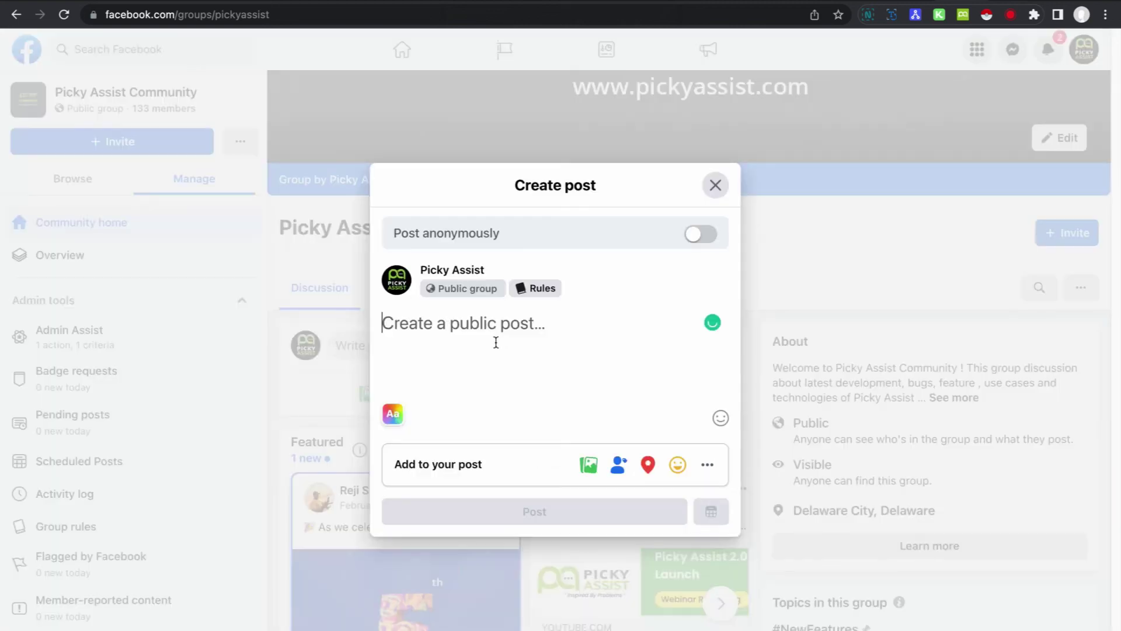
text(Post your)
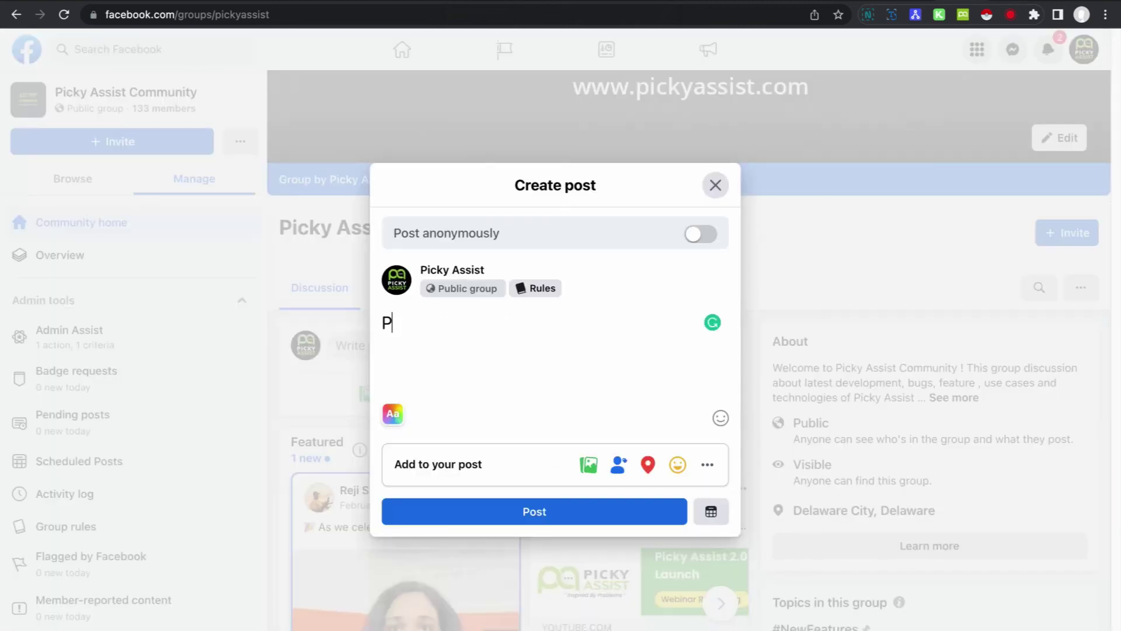